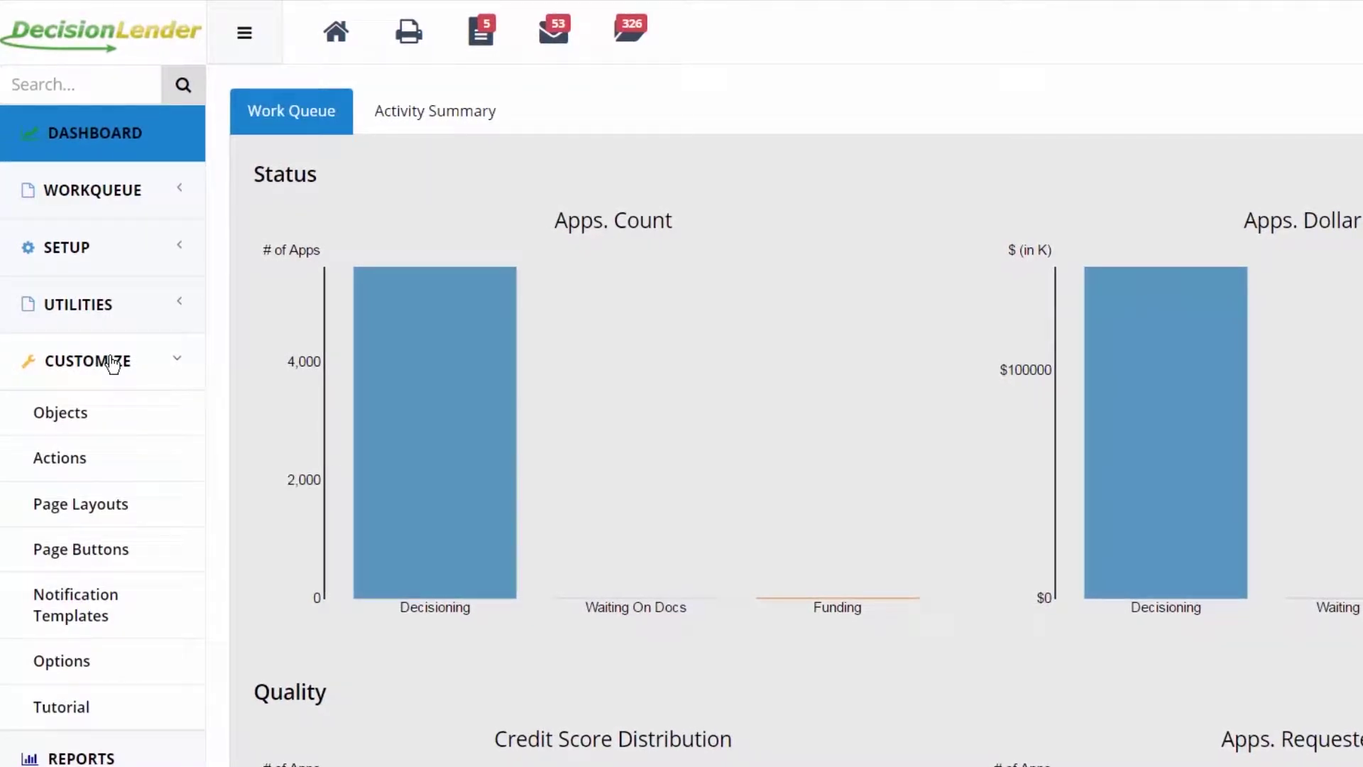
Open the page layout of the Decision Summary page for the Auto Indirect loan type
click(120, 505)
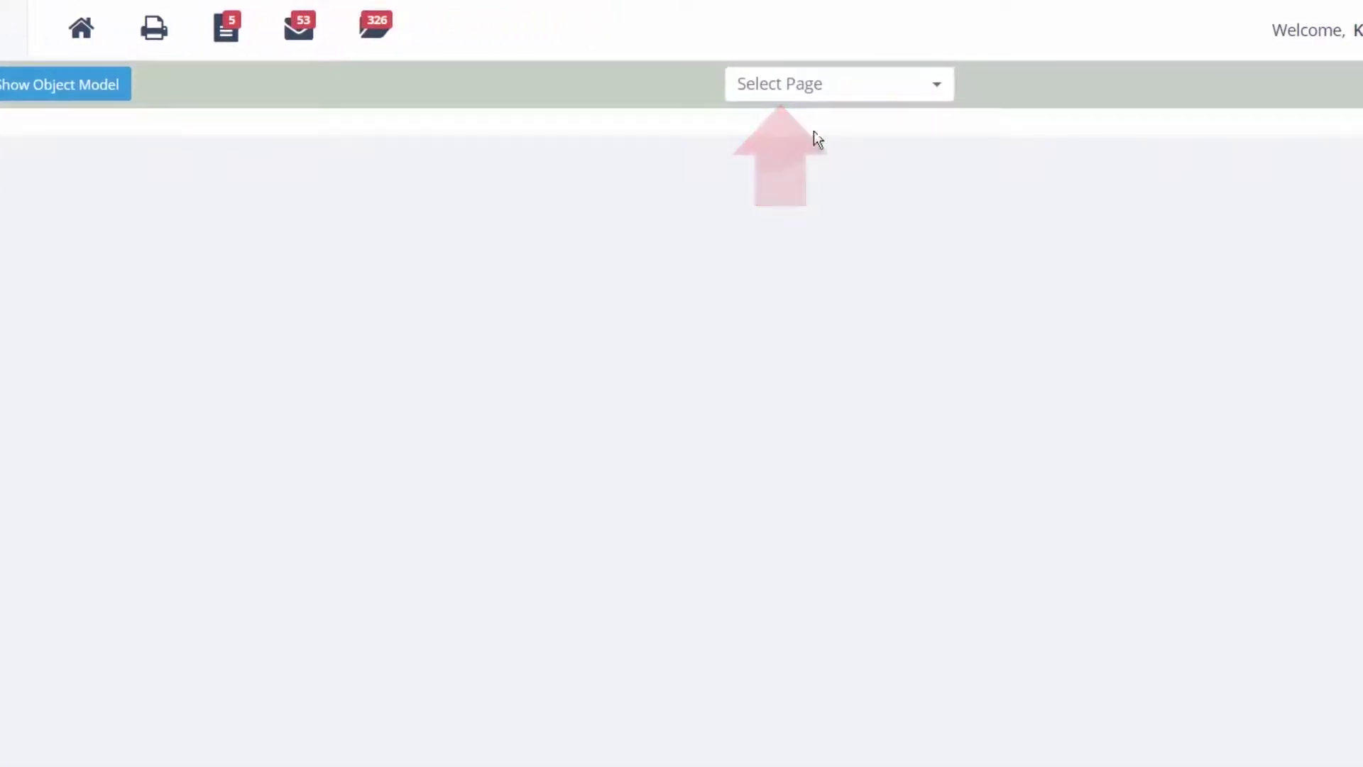
click(832, 94)
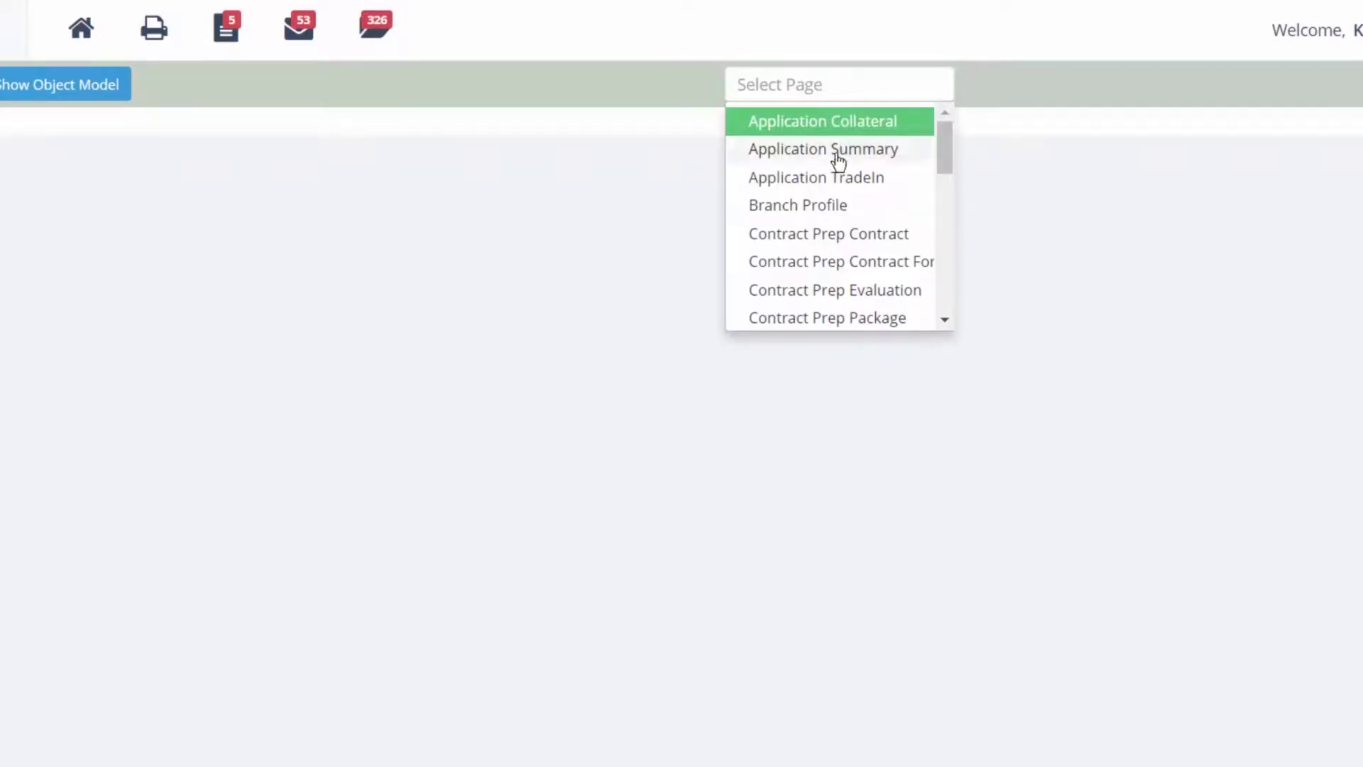
scroll(837, 173, down, 5)
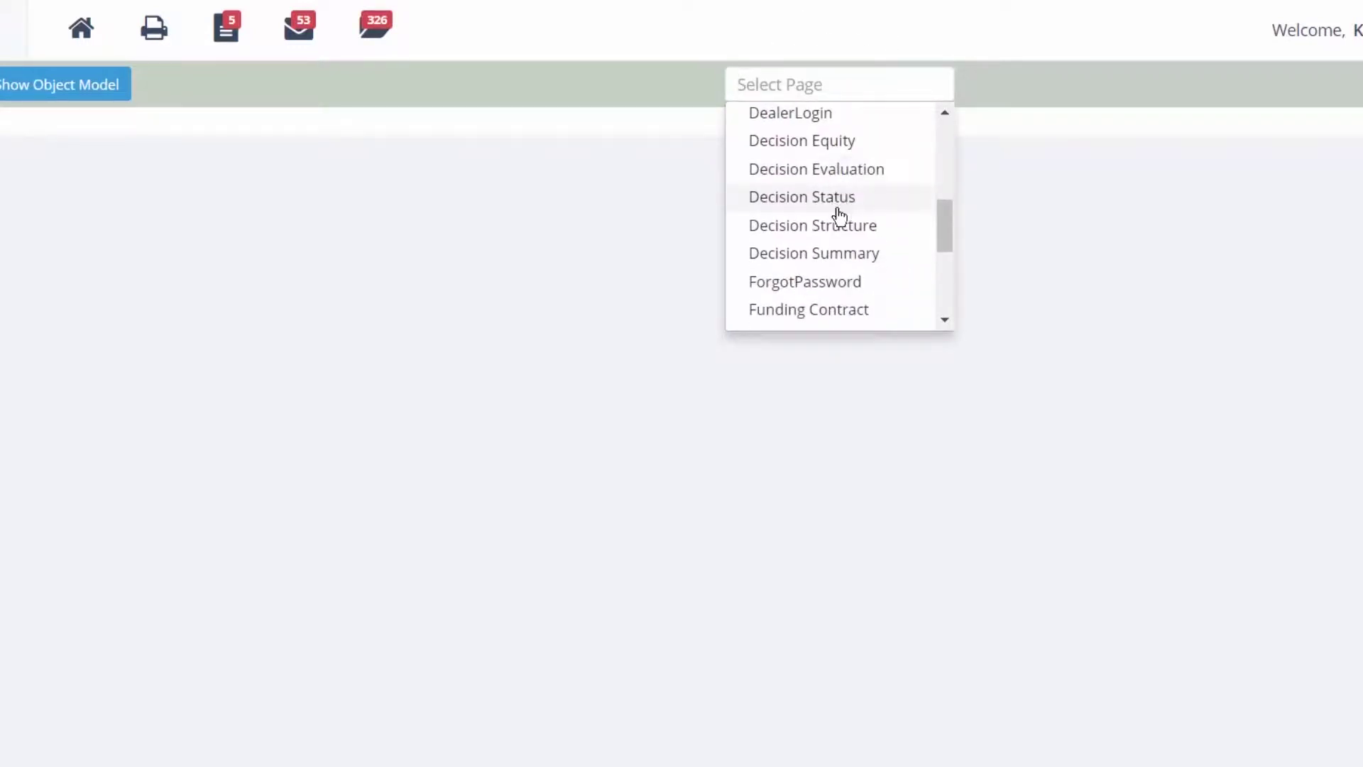
click(835, 255)
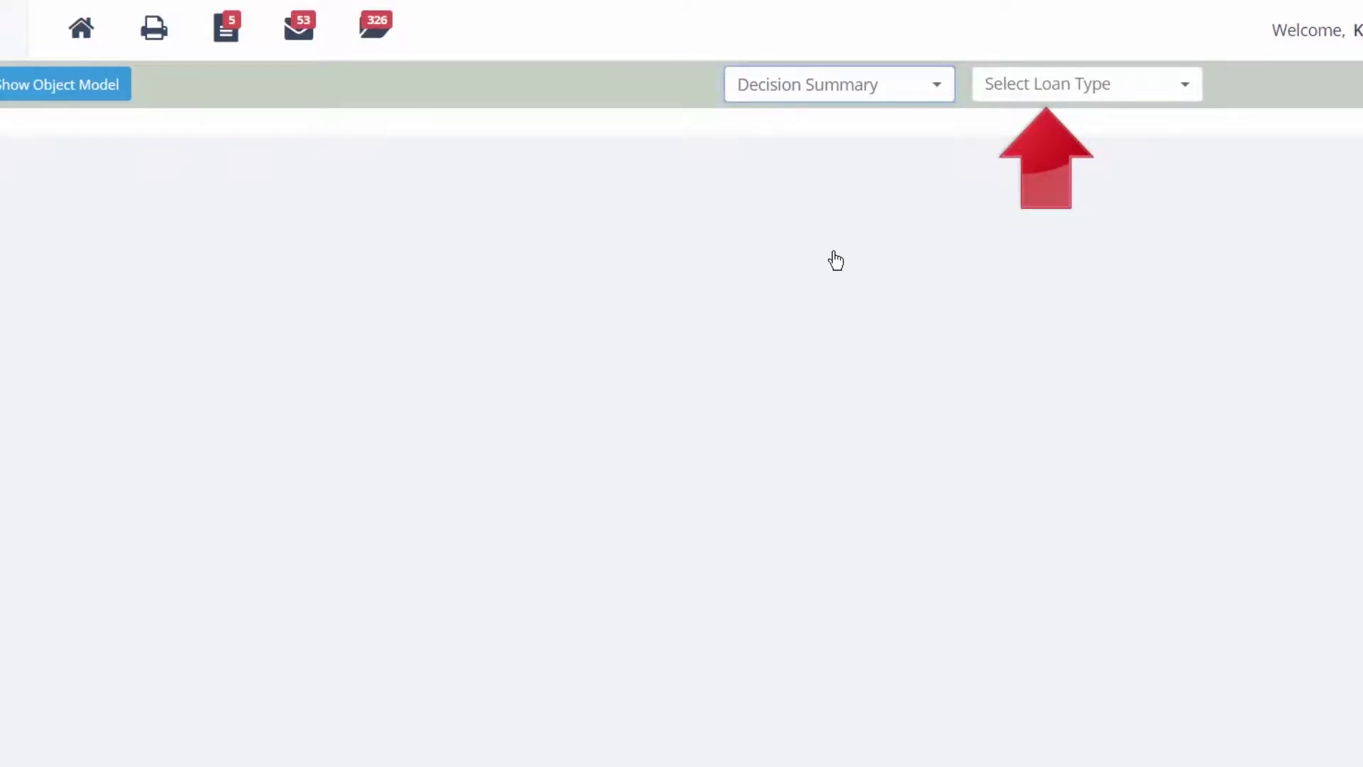
click(1094, 92)
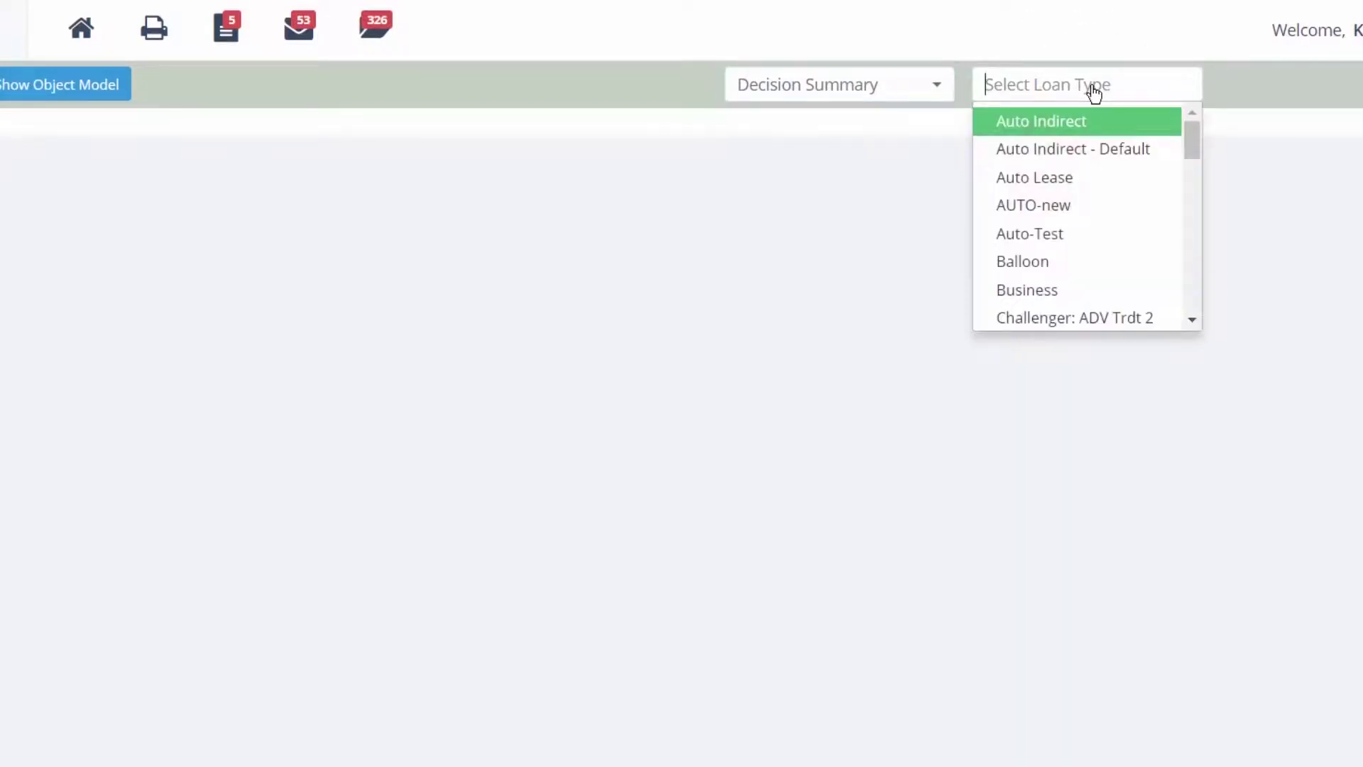
click(1091, 131)
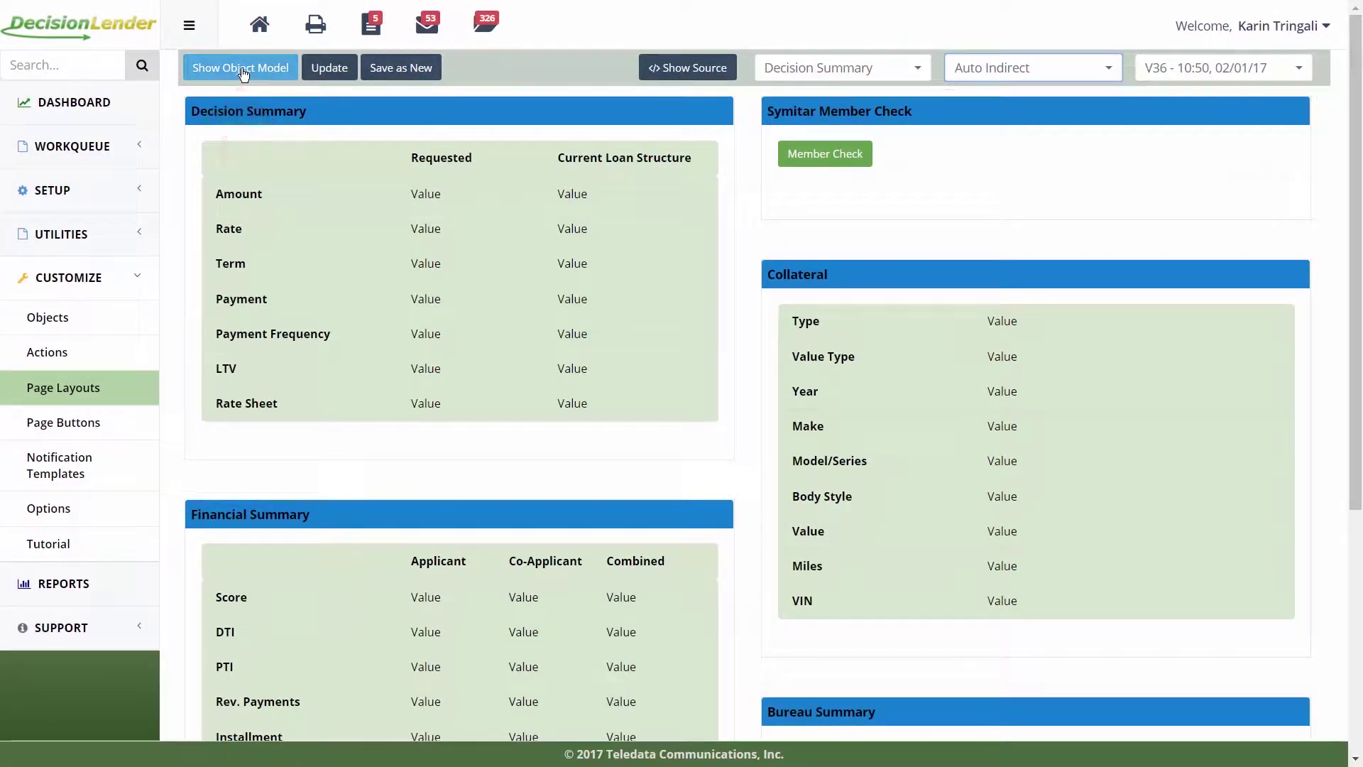
Show the object model and add a Panel widget between the Decision Summary and Financial Summary panels
click(241, 69)
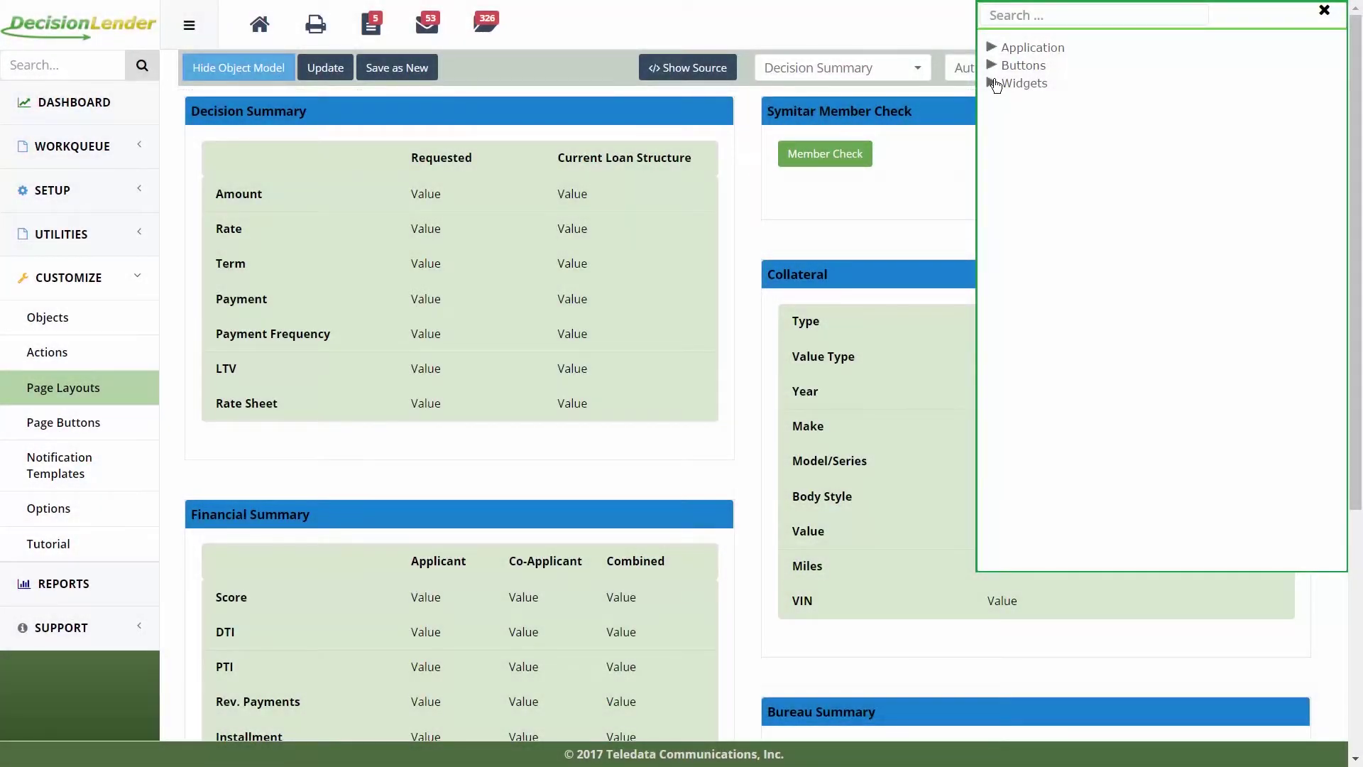
click(994, 83)
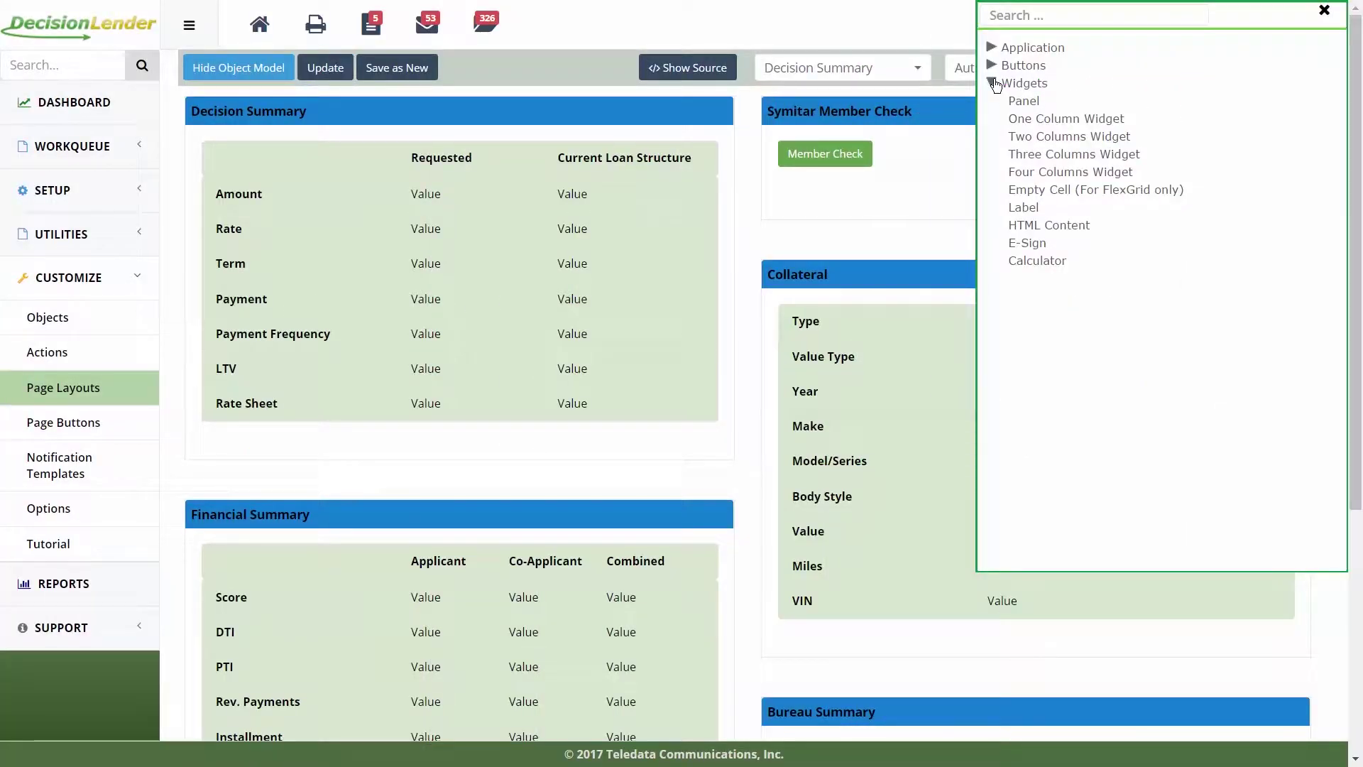
click(1020, 103)
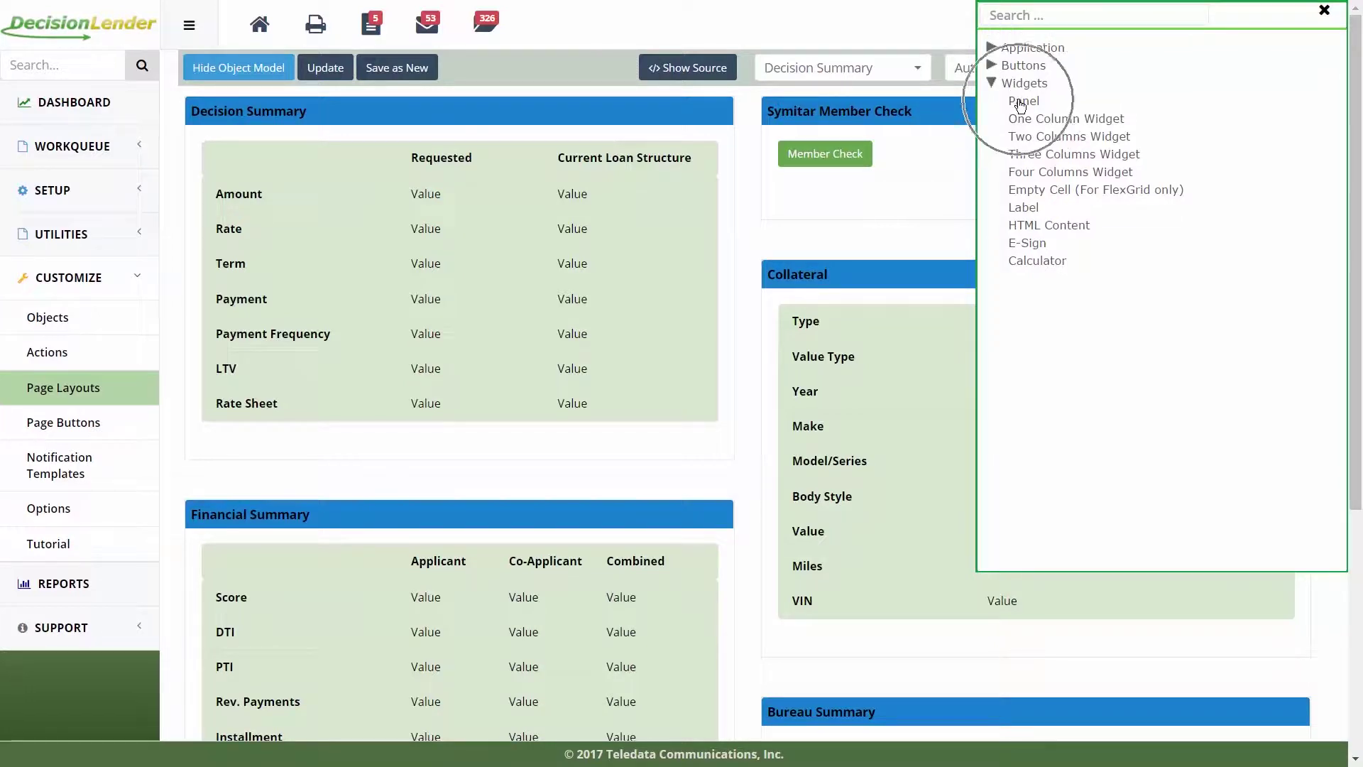
drag(1021, 105, 409, 482)
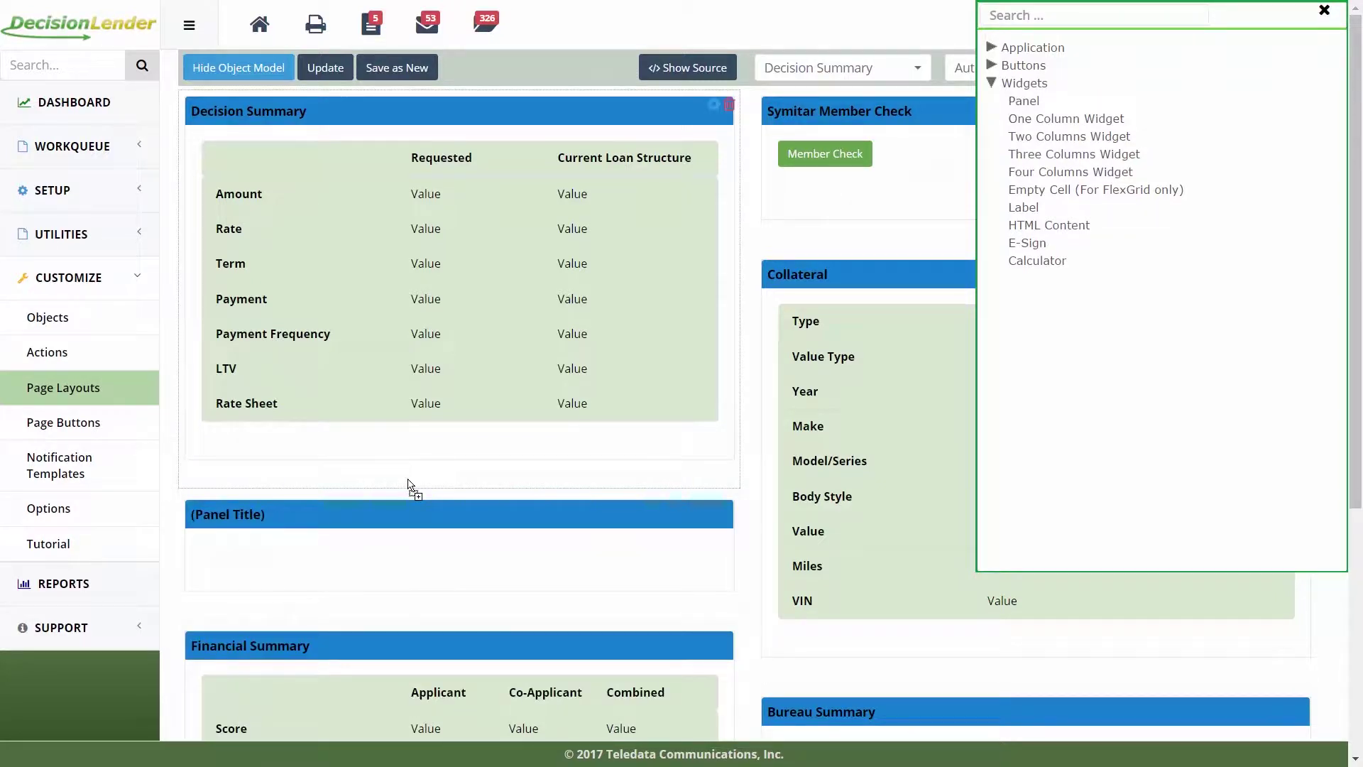
Change the new panel's label to "Test ACH Panel"
scroll(409, 482, down, 3)
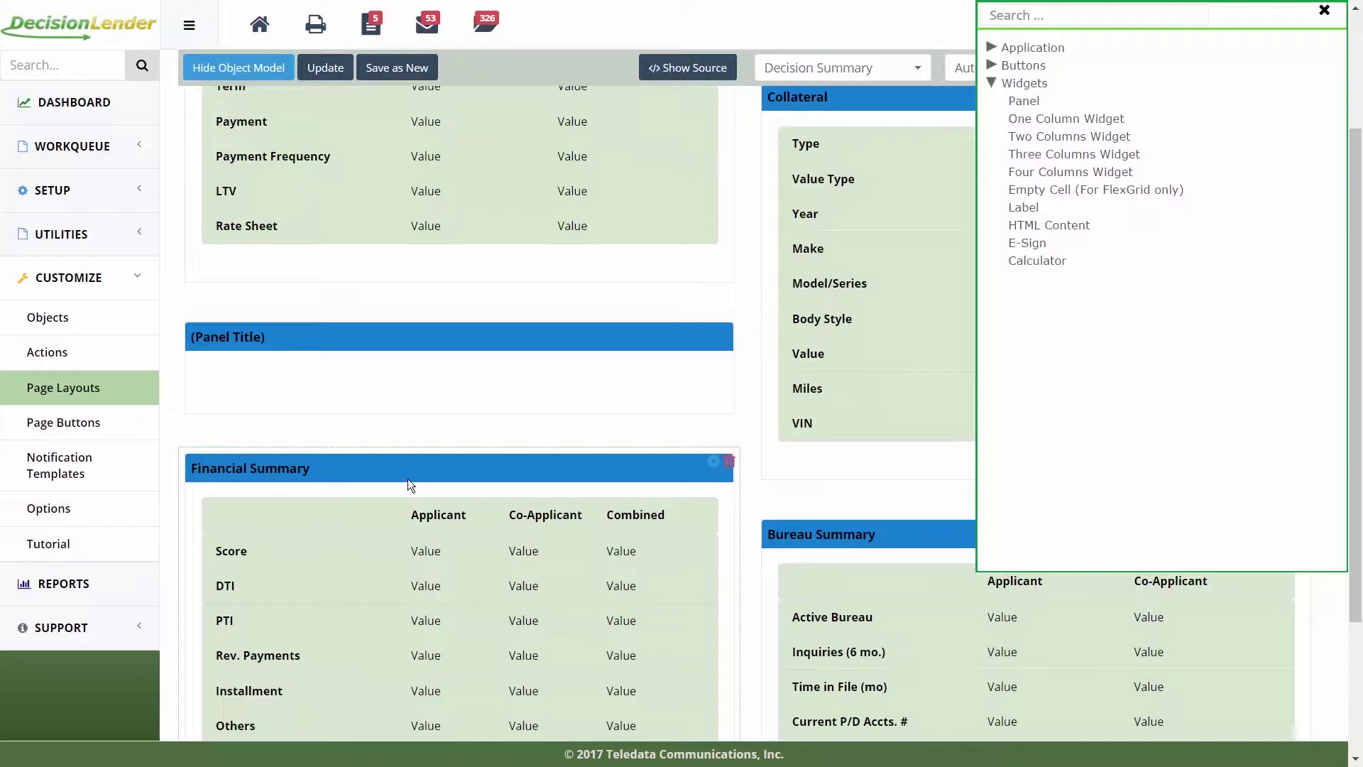
click(715, 332)
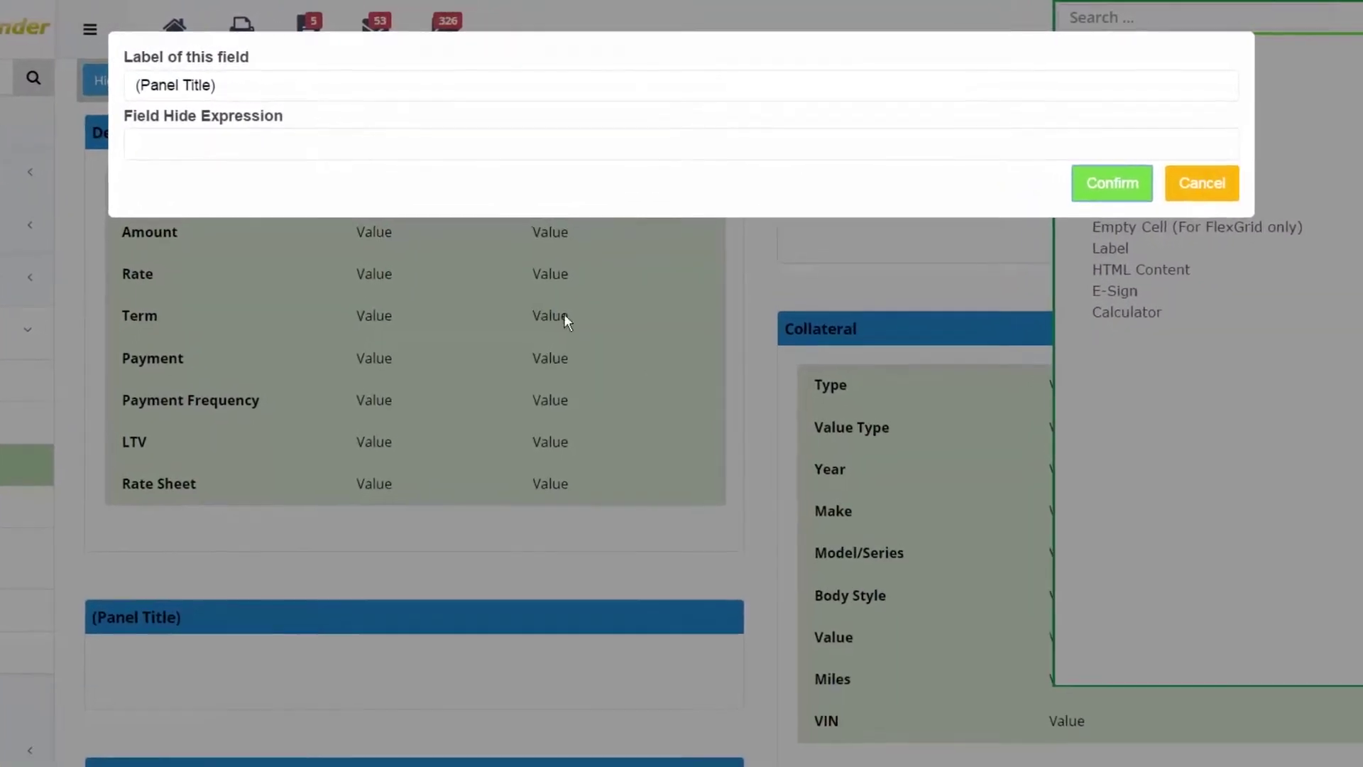
triple_click(233, 87)
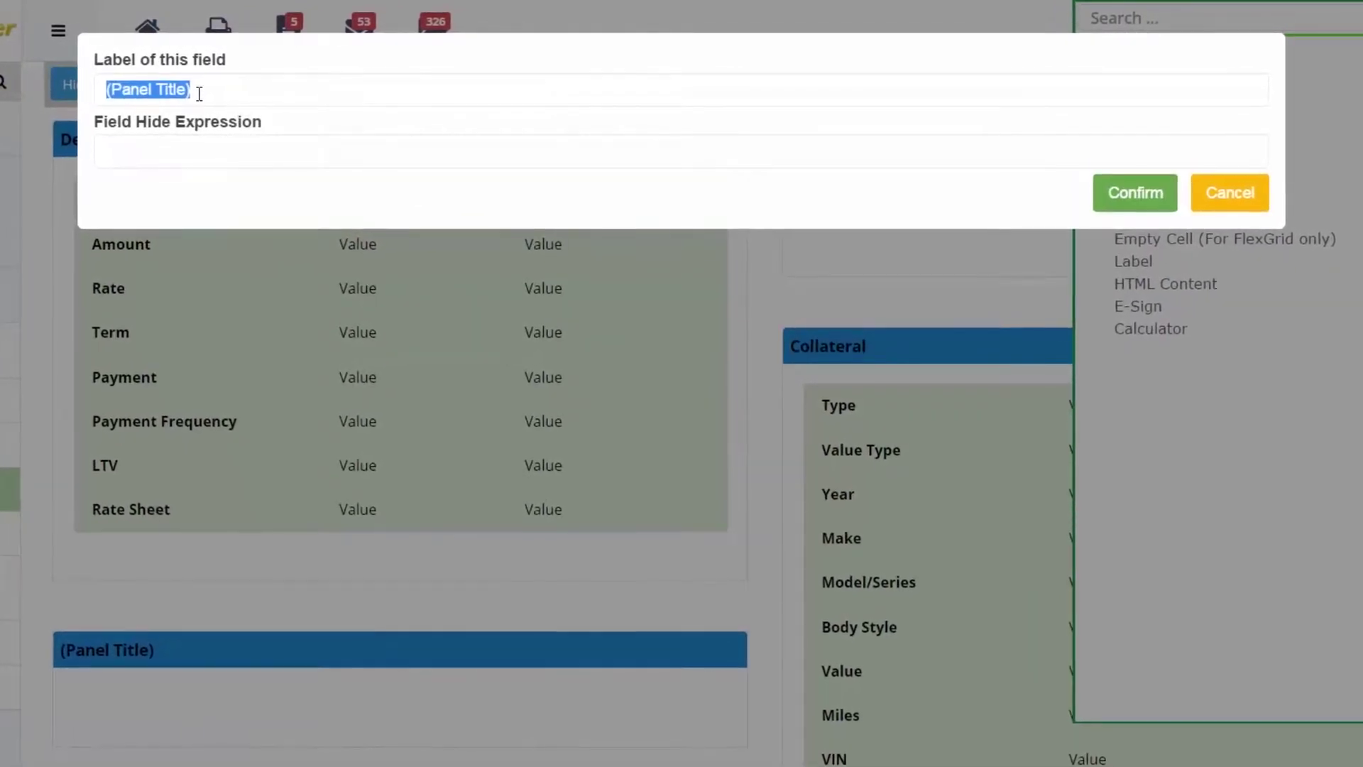
text(Test ACH Panel)
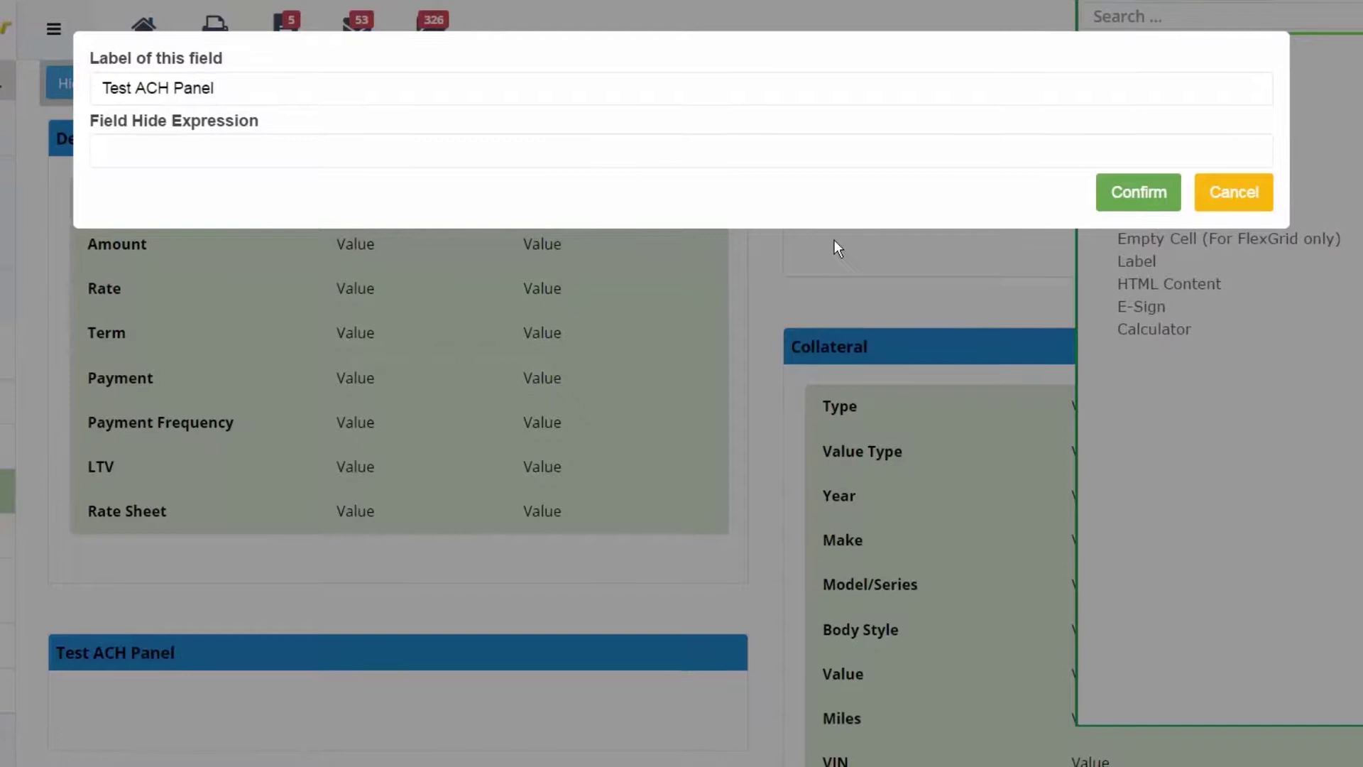
click(1170, 205)
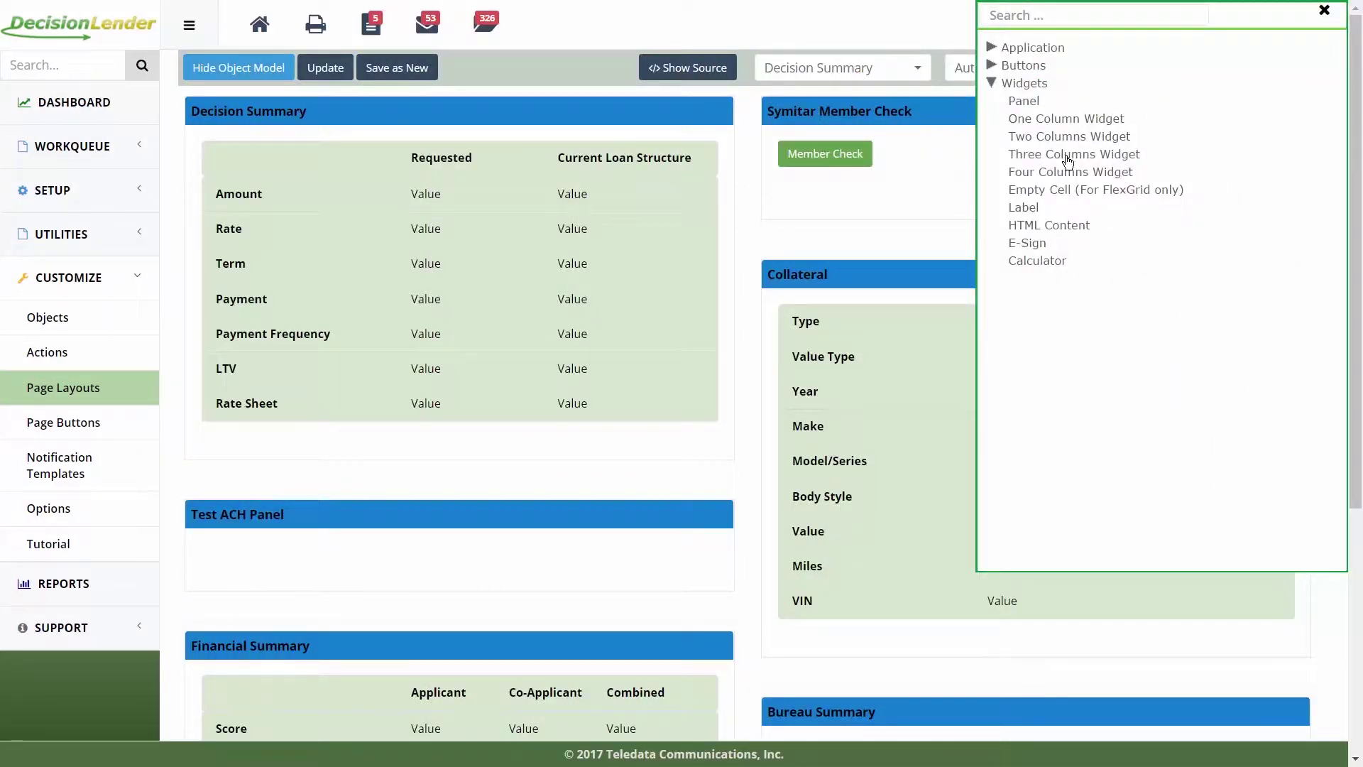
Add two One Column Widgets, one below the other, inside the Test ACH Panel and close the object model
click(1067, 121)
drag(1068, 126, 369, 570)
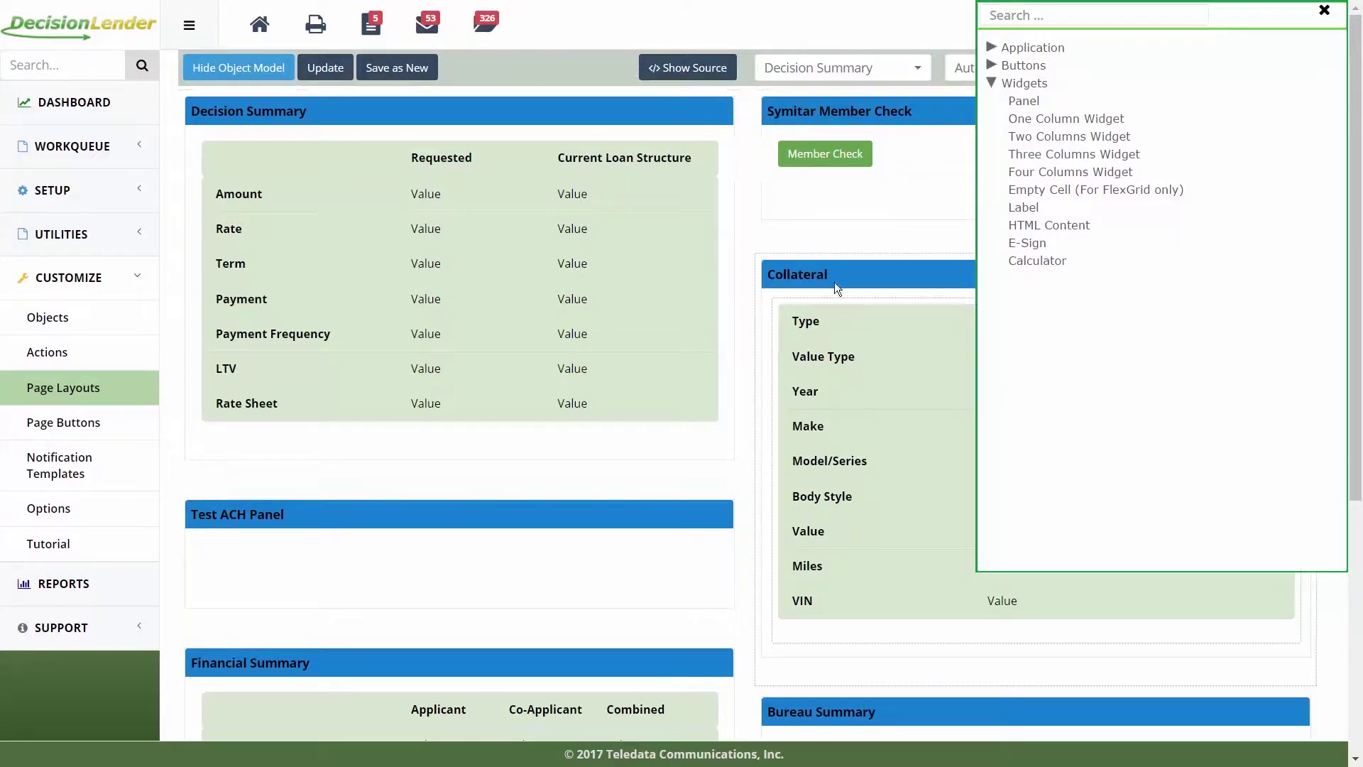
click(1037, 117)
drag(1037, 120, 369, 603)
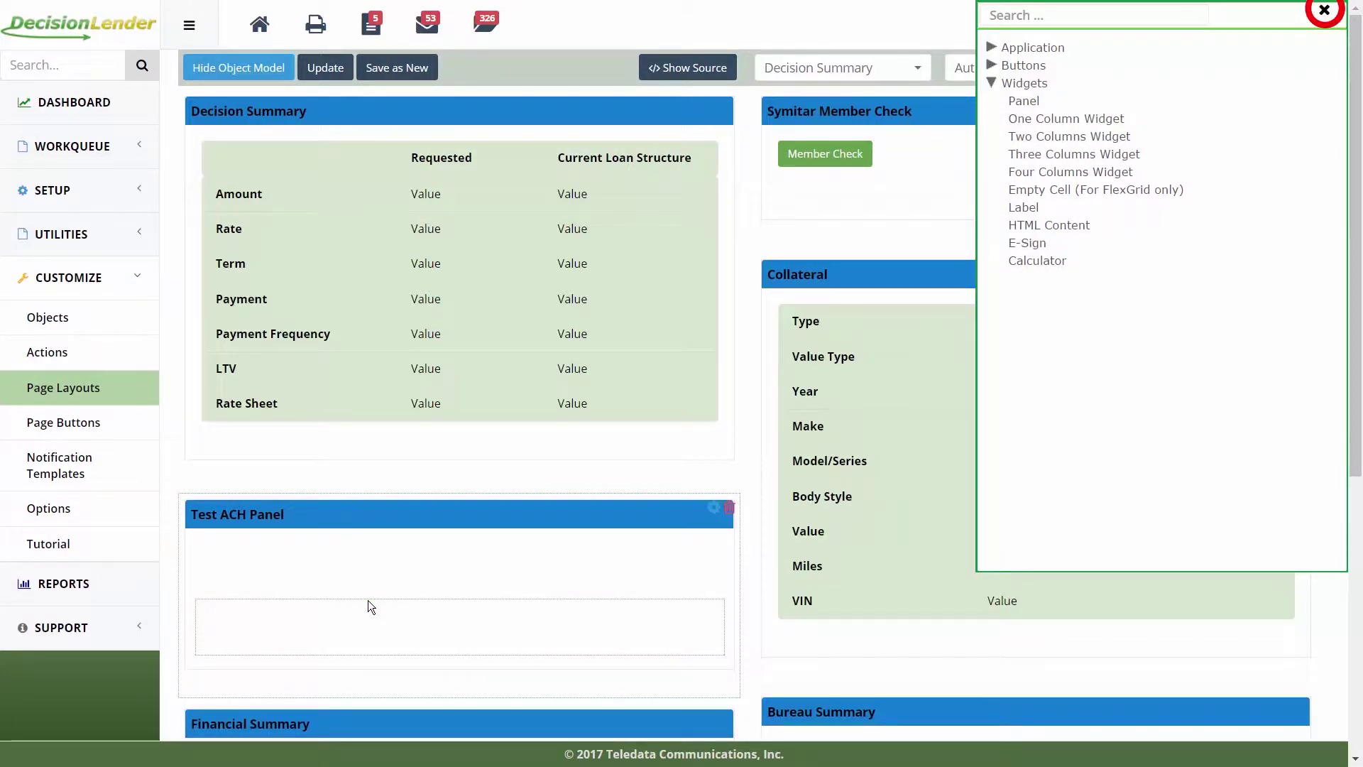
click(1323, 12)
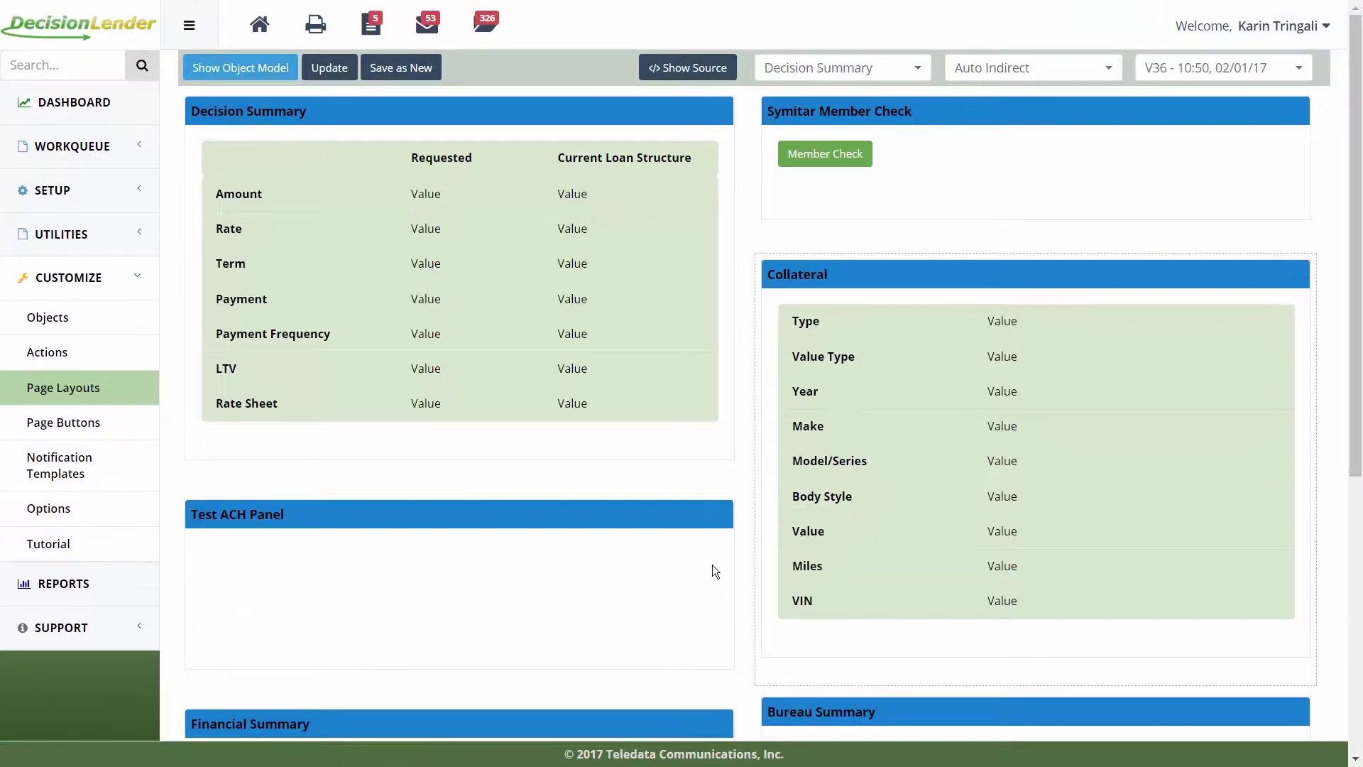
Delete the upper one-column widget from the Test ACH Panel and confirm the removal
mouse_move(672, 581)
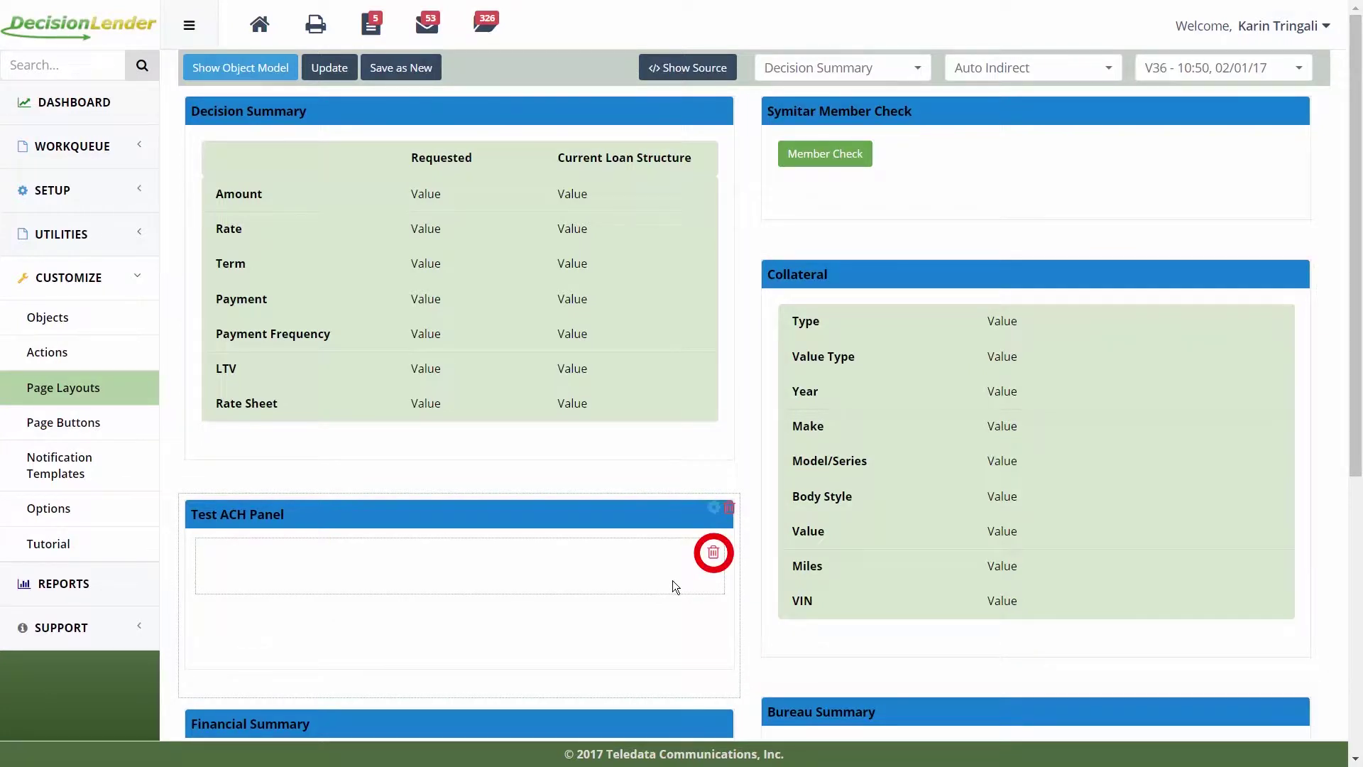
click(714, 559)
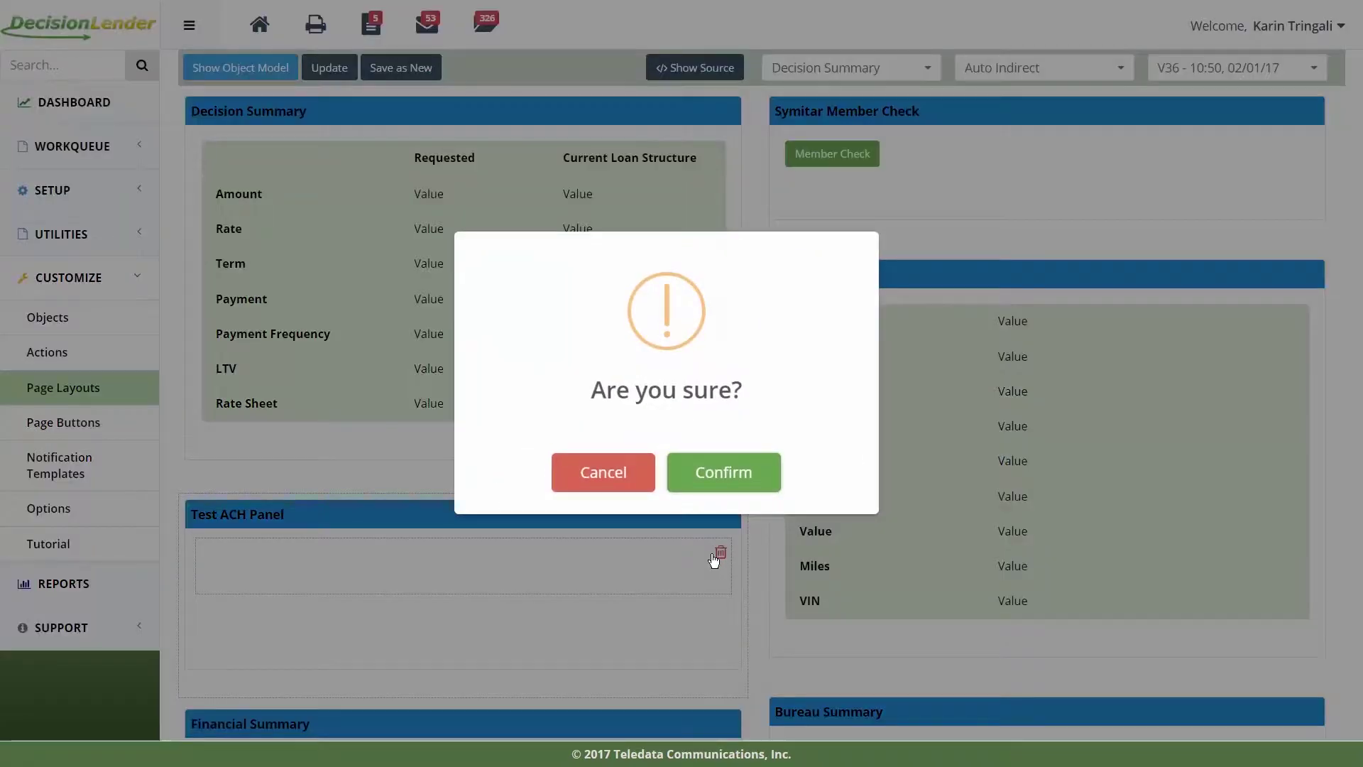
click(732, 473)
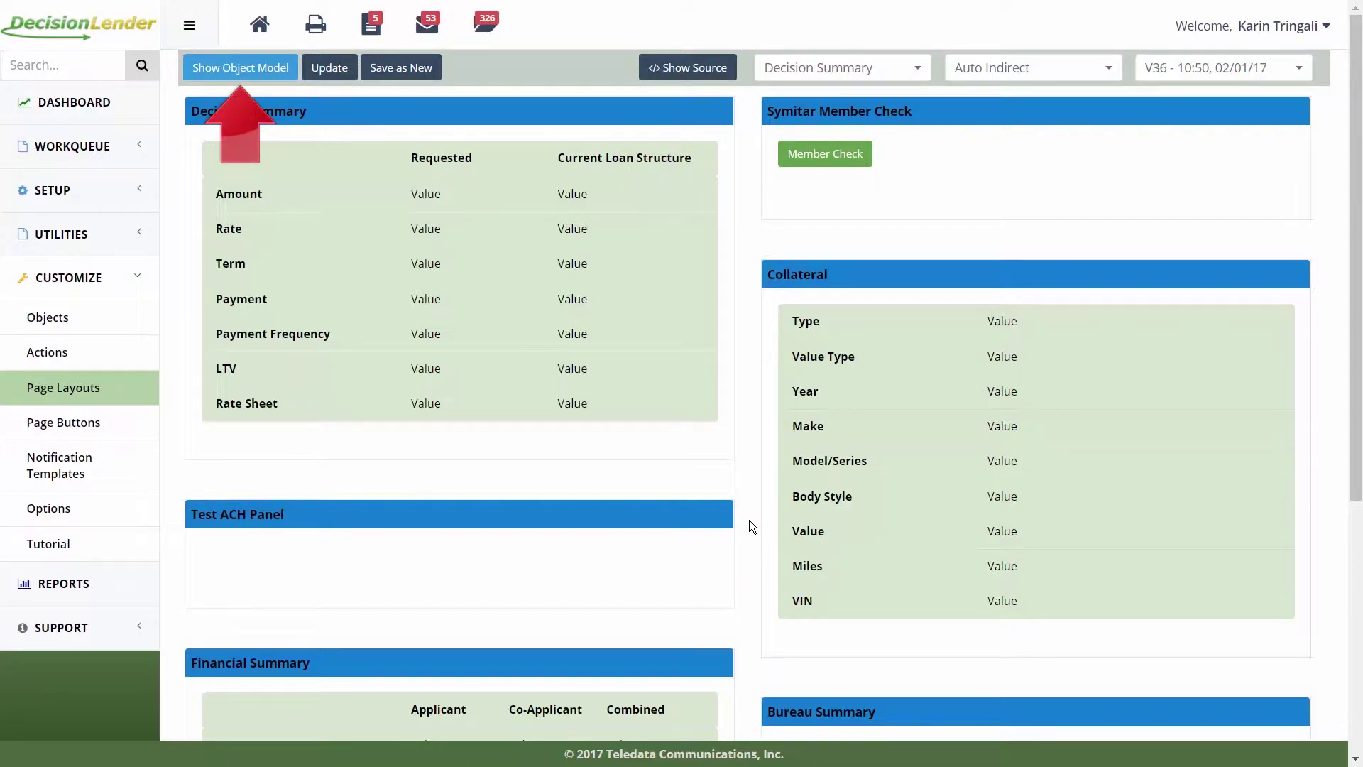
Reopen the object model and add a Four Columns Widget below the one-column widget in the Test ACH Panel
click(269, 67)
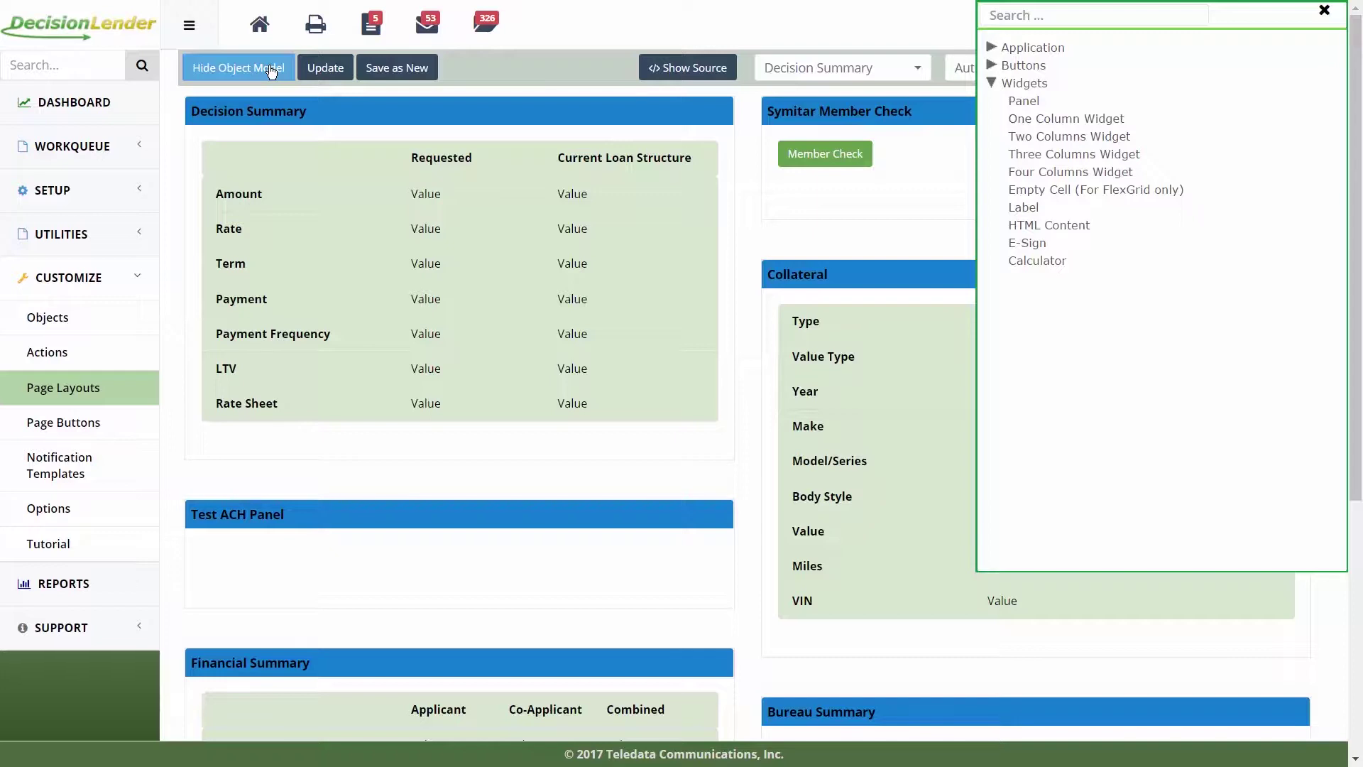
click(1041, 177)
drag(1040, 177, 366, 609)
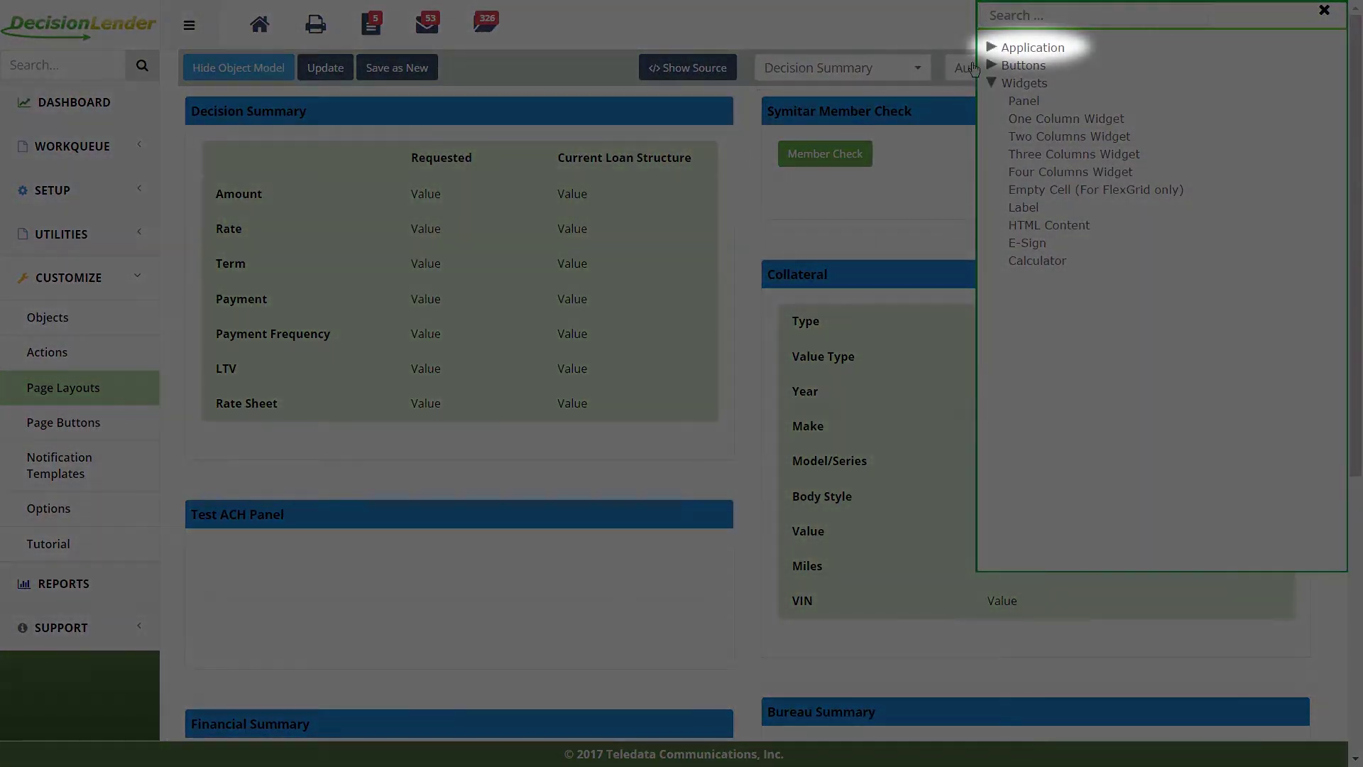
Fill the one-column widget with ACH Routing # and the four-column widget with Added to ACH Batch, ACH Amount and two Effective ACH Entry Date fields
click(991, 48)
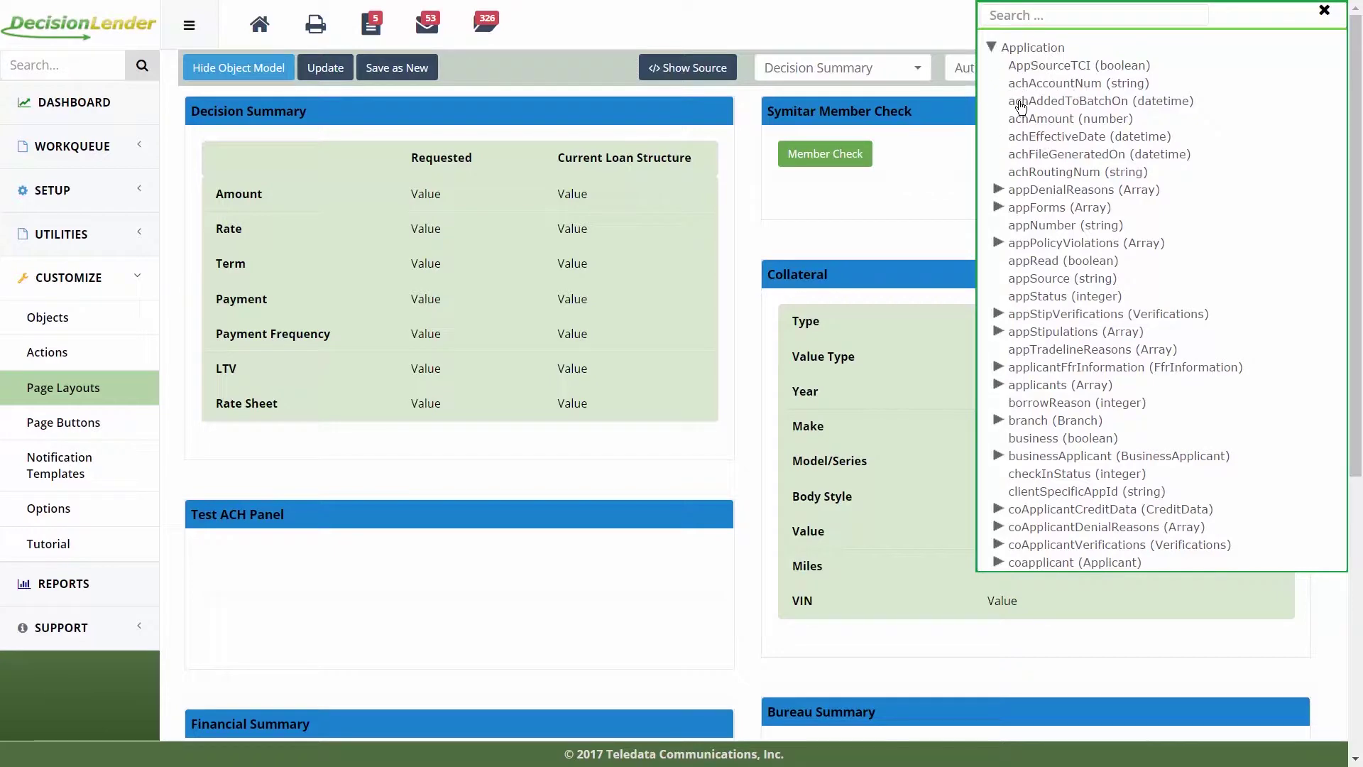
drag(1023, 100, 229, 643)
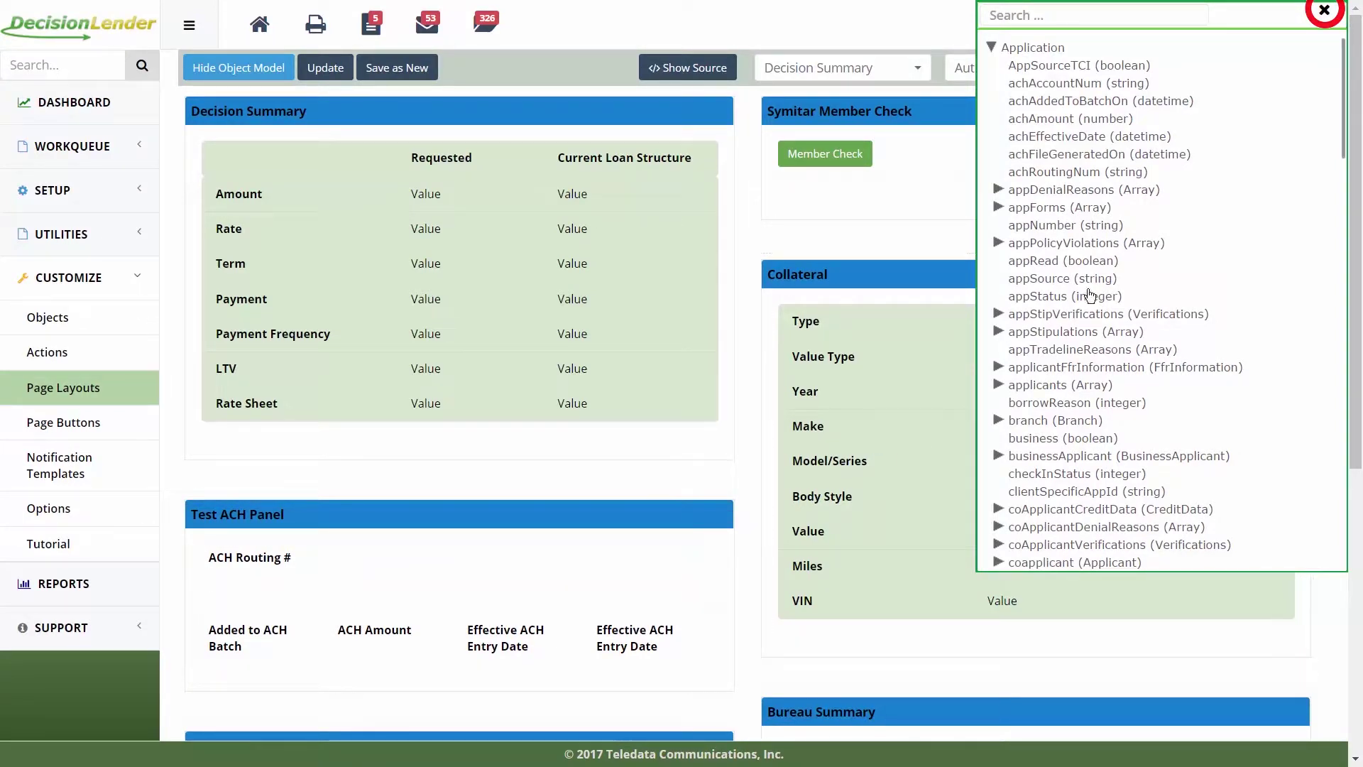
click(1324, 12)
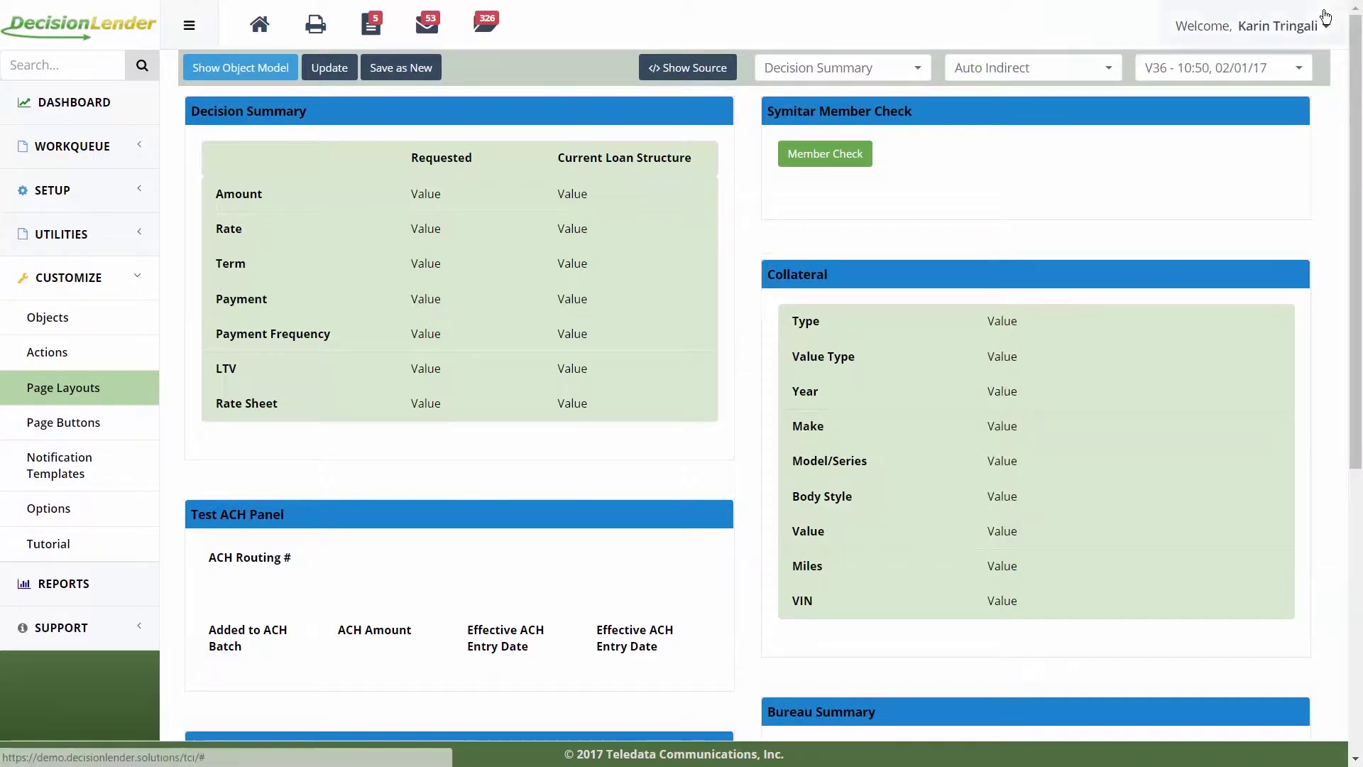
Delete the duplicate Effective ACH Entry Date field from the last column of the four-column widget
mouse_move(652, 646)
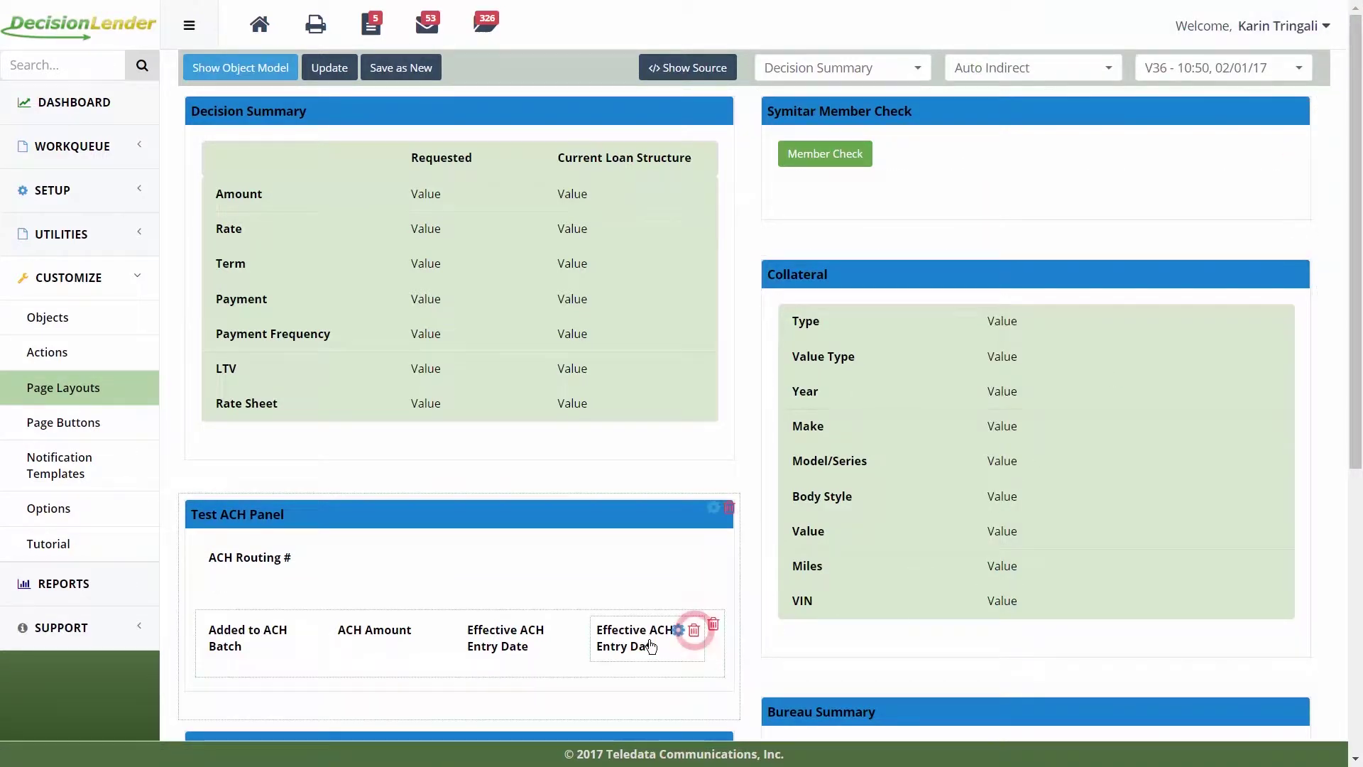
click(693, 630)
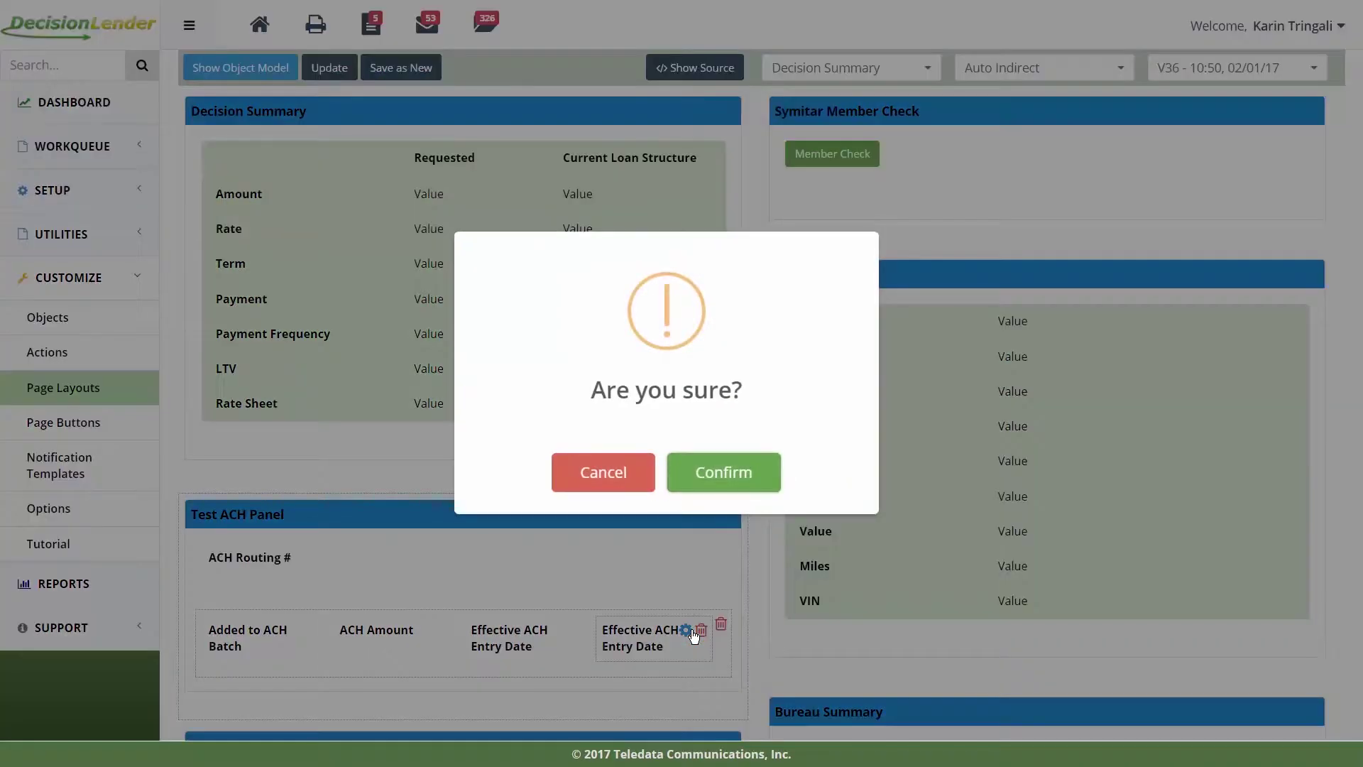
click(736, 485)
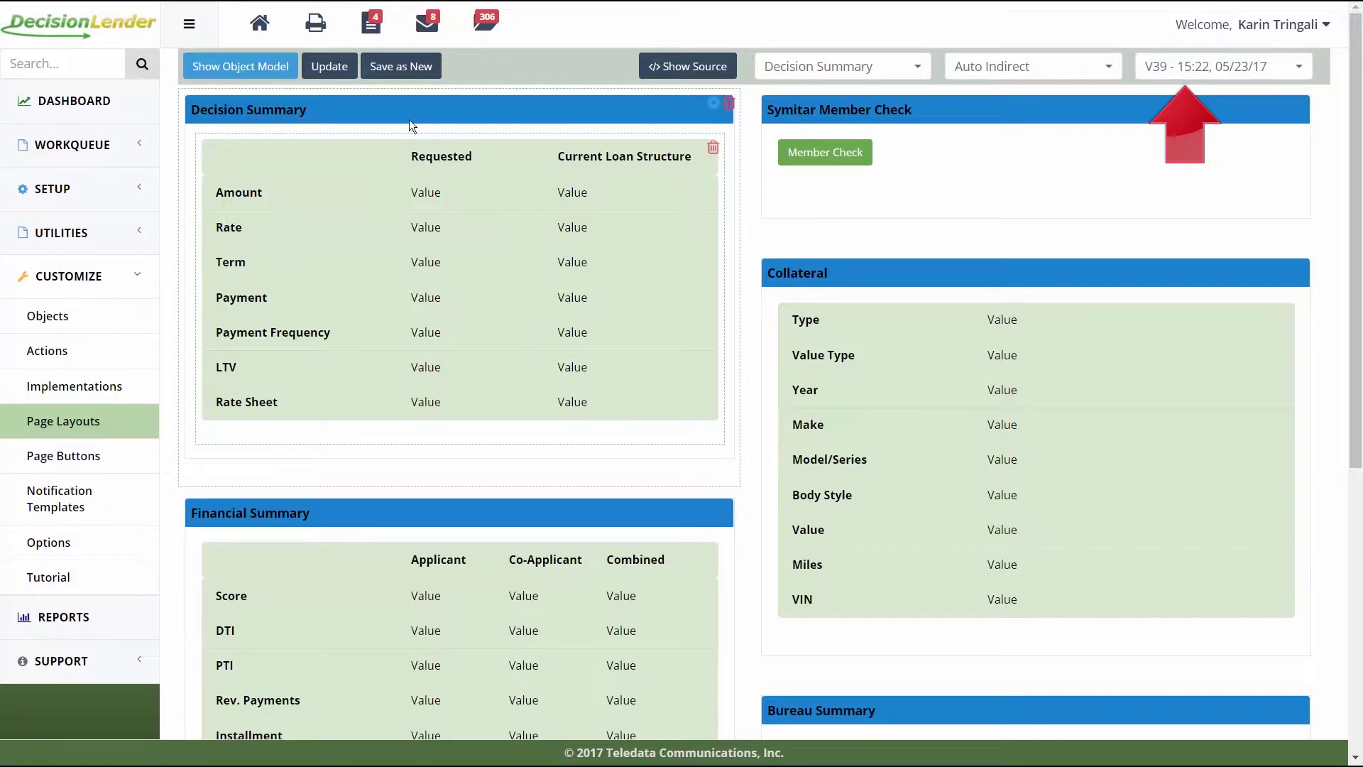
Save the Decision Summary layout as a new version and update that version, confirming both actions
click(403, 66)
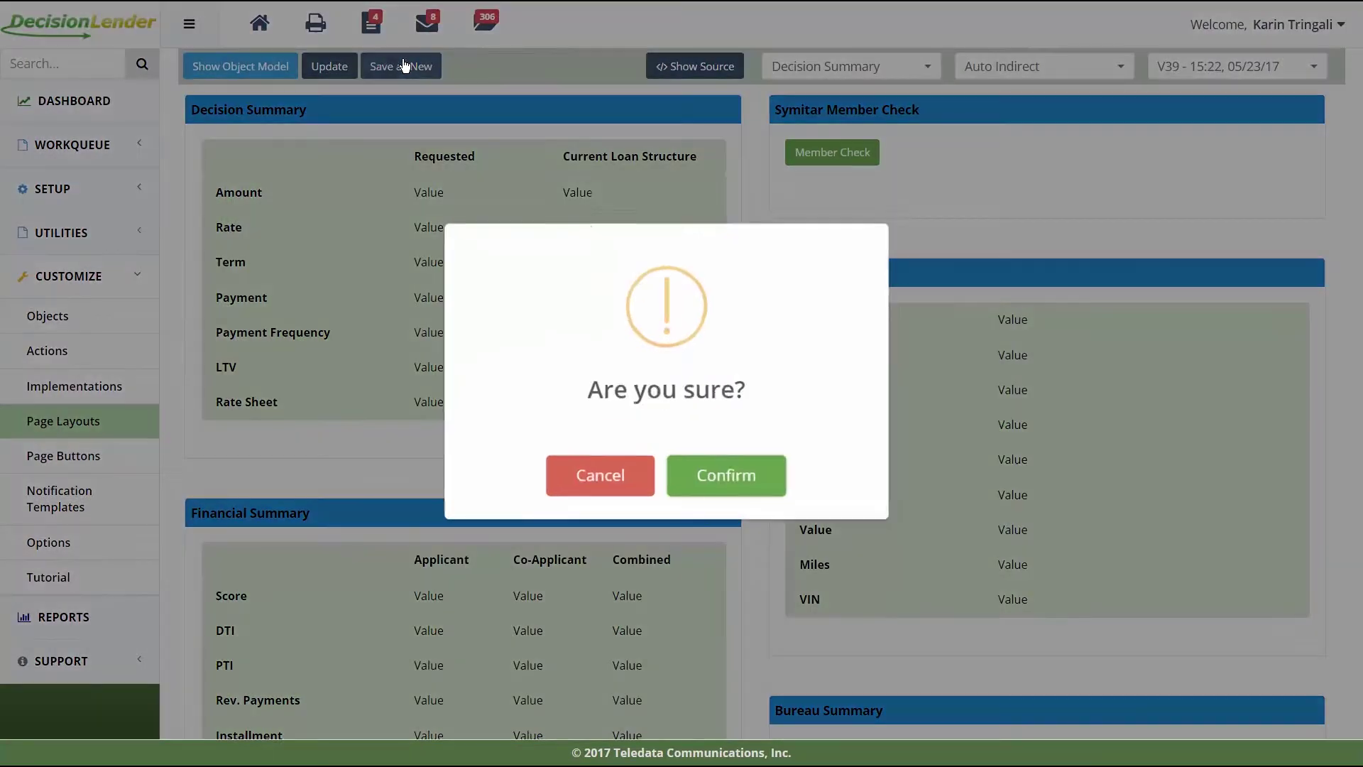
click(713, 468)
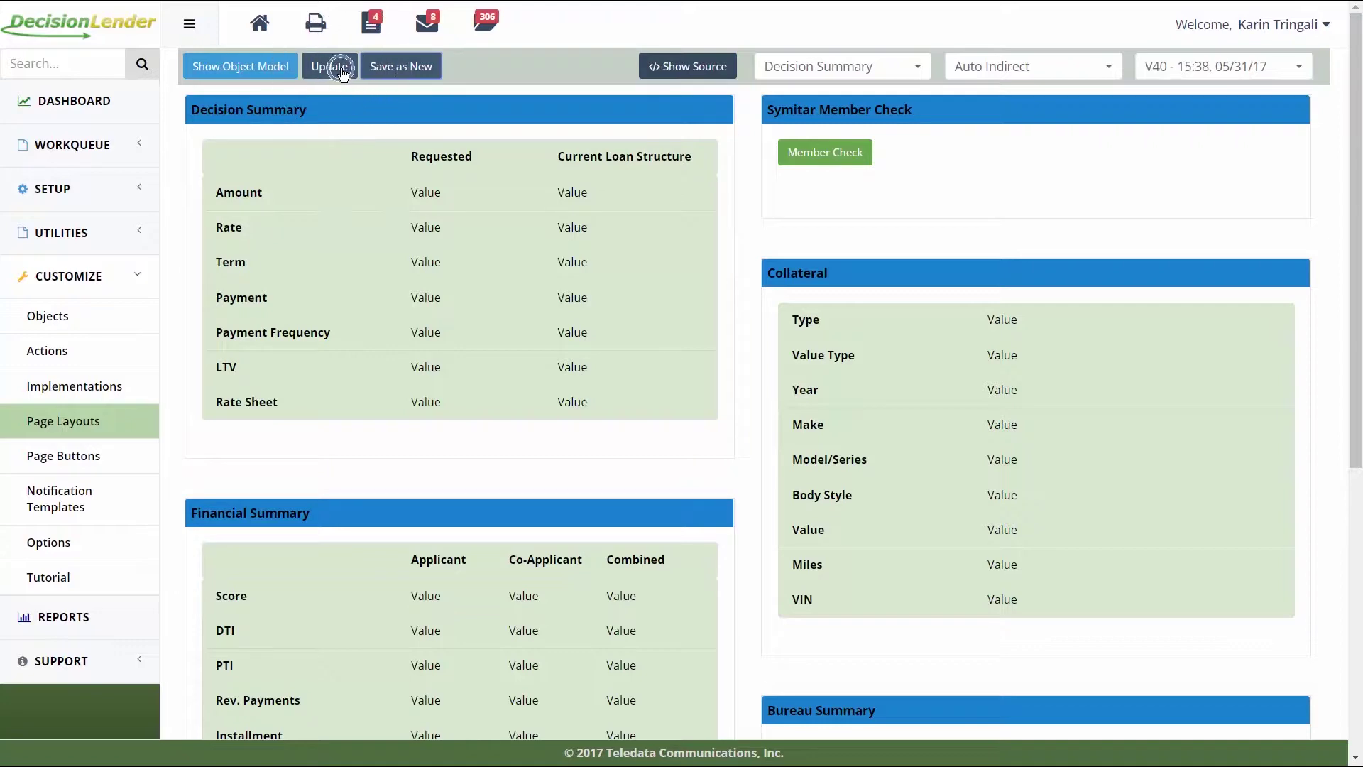
click(342, 71)
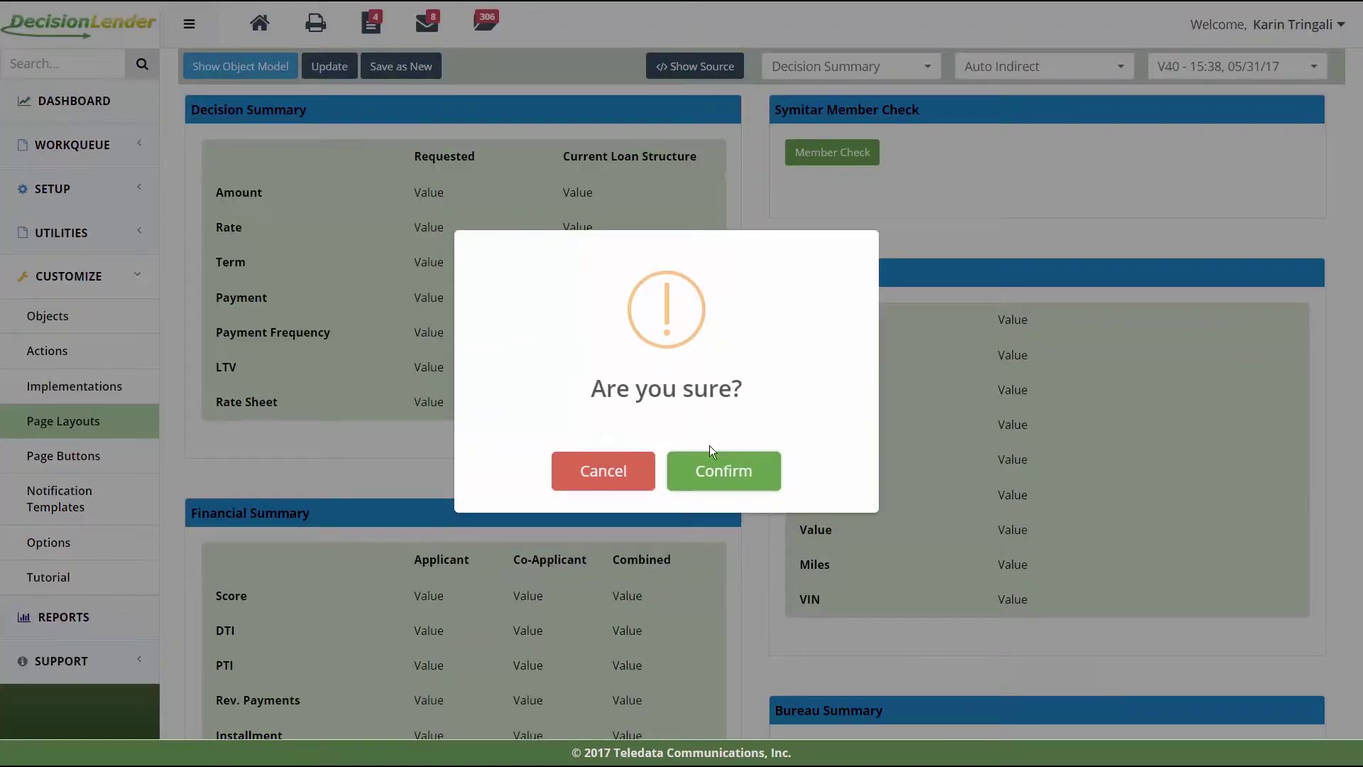
click(721, 475)
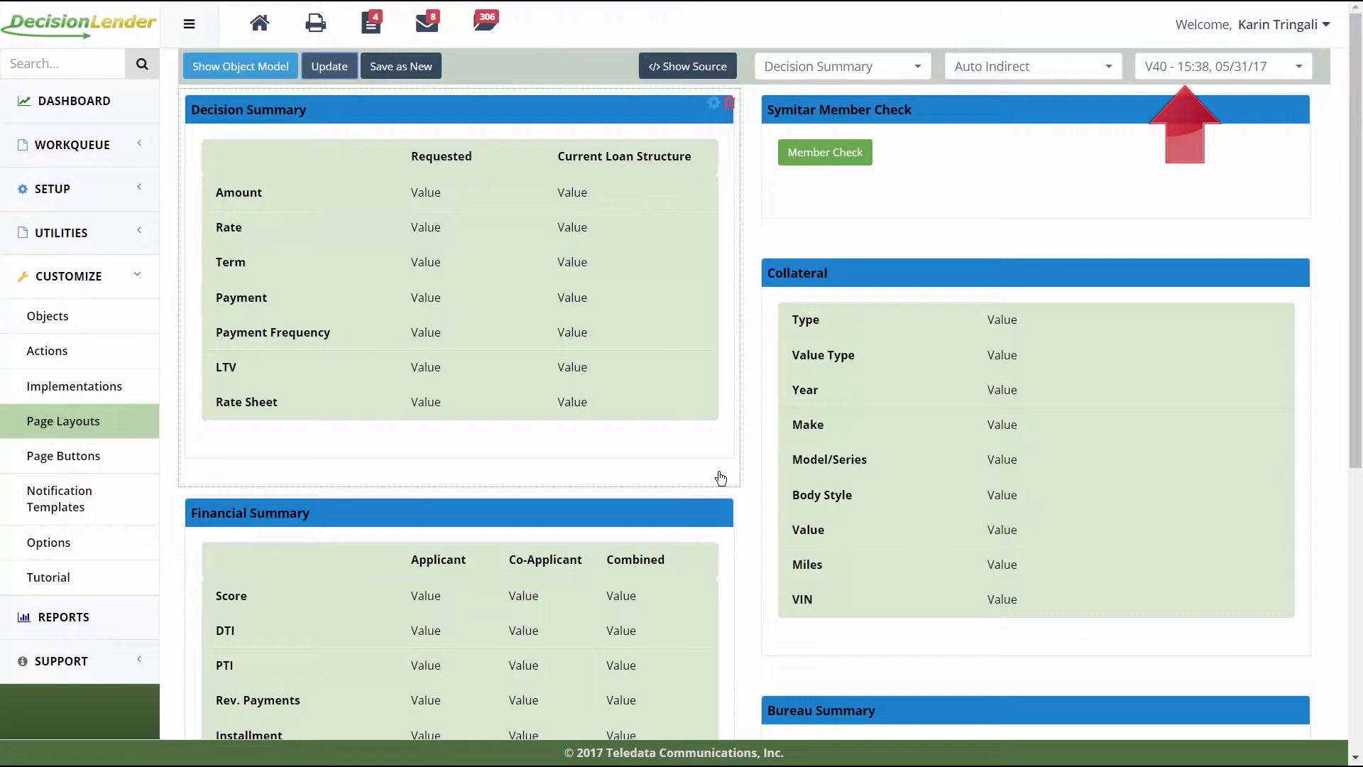
Load the earlier layout version V37 - 15:16, 05/23/17
click(1271, 71)
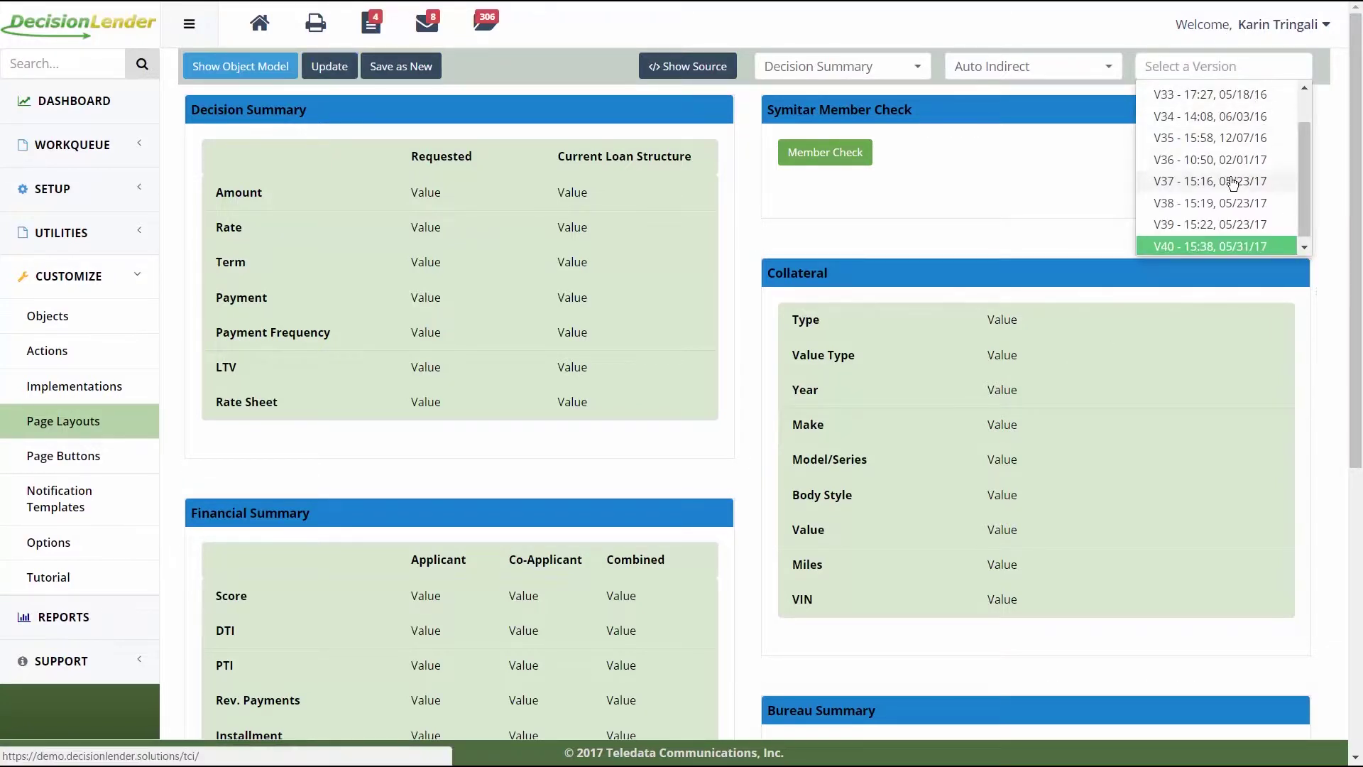
click(1233, 183)
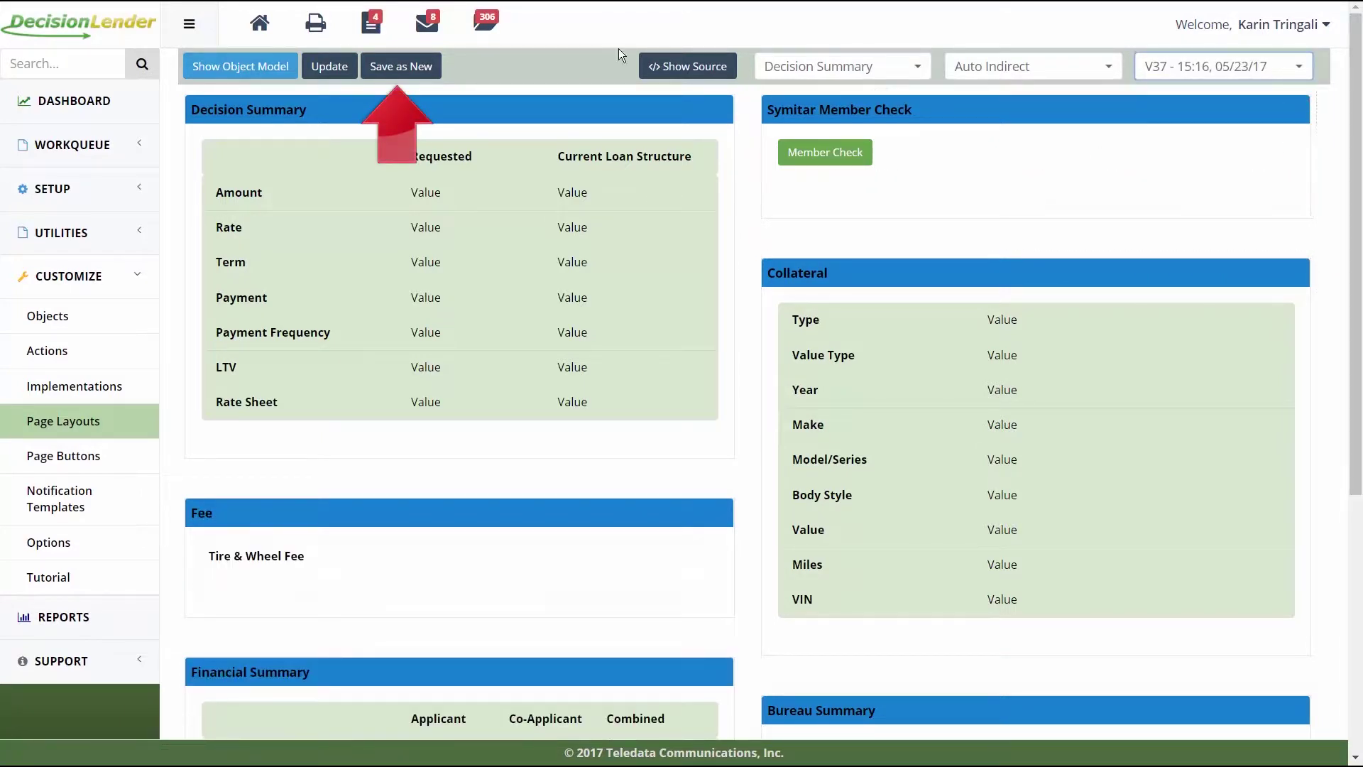
Save the loaded V37 Decision Summary layout as a new version and confirm the action
click(392, 65)
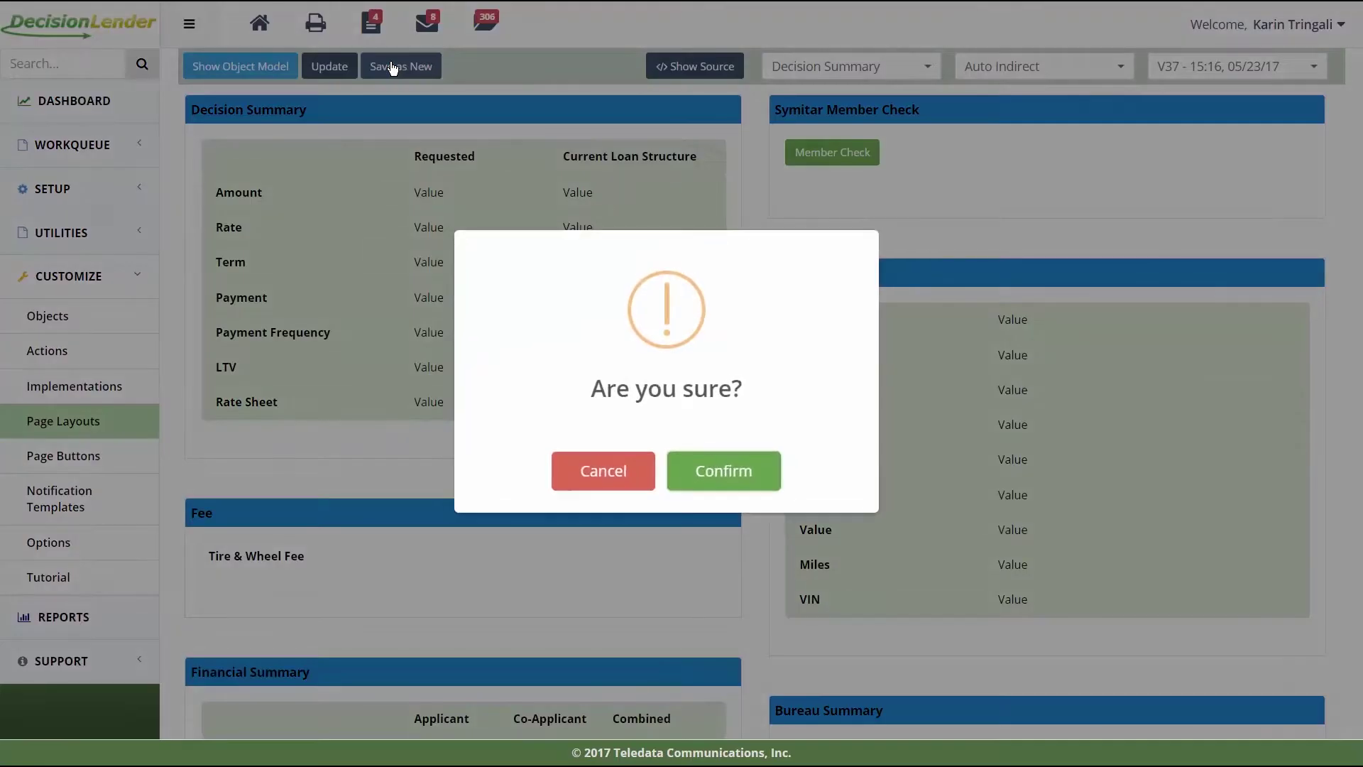
click(733, 471)
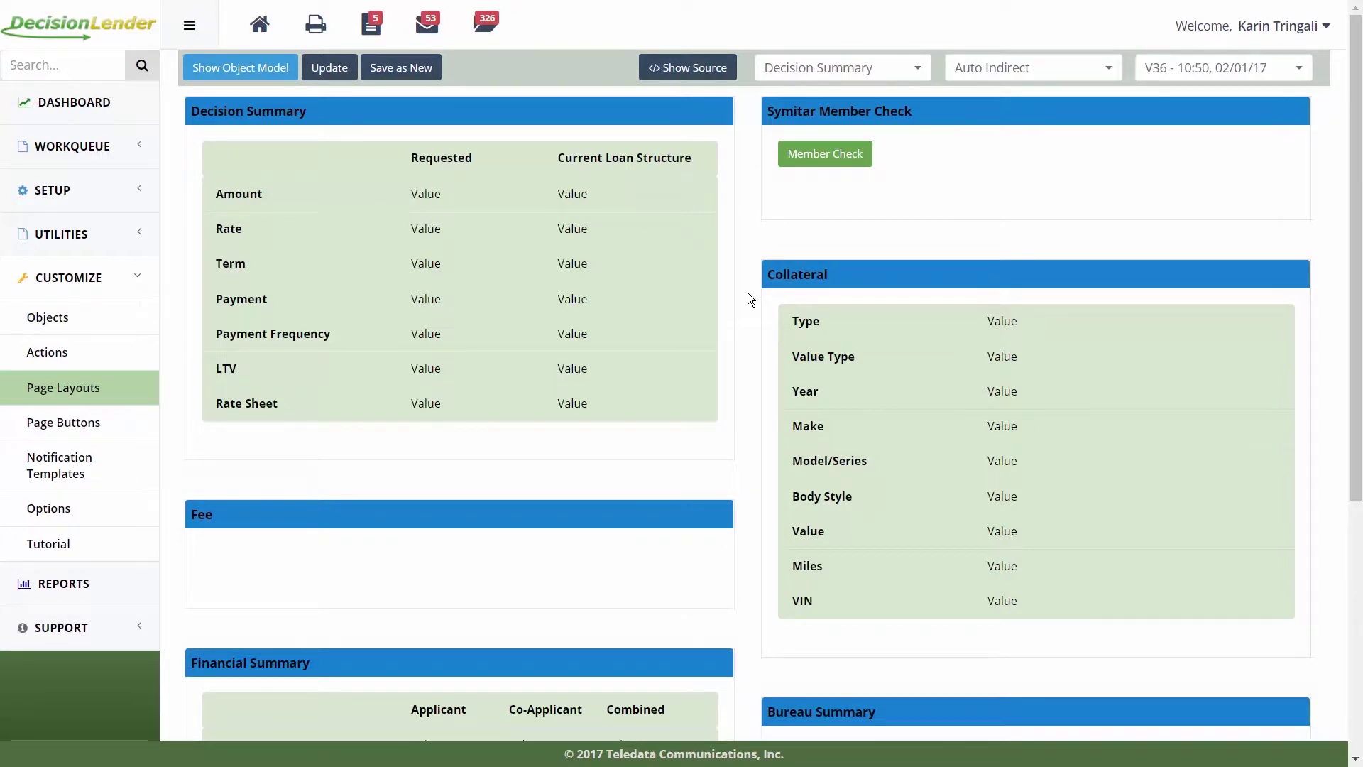
Find tireAndWheelFee under contractPrepInfo by searching the object model for "fee", add it to the Fee panel, and save the layout as a new version
scroll(748, 292, down, 1)
scroll(748, 292, down, 2)
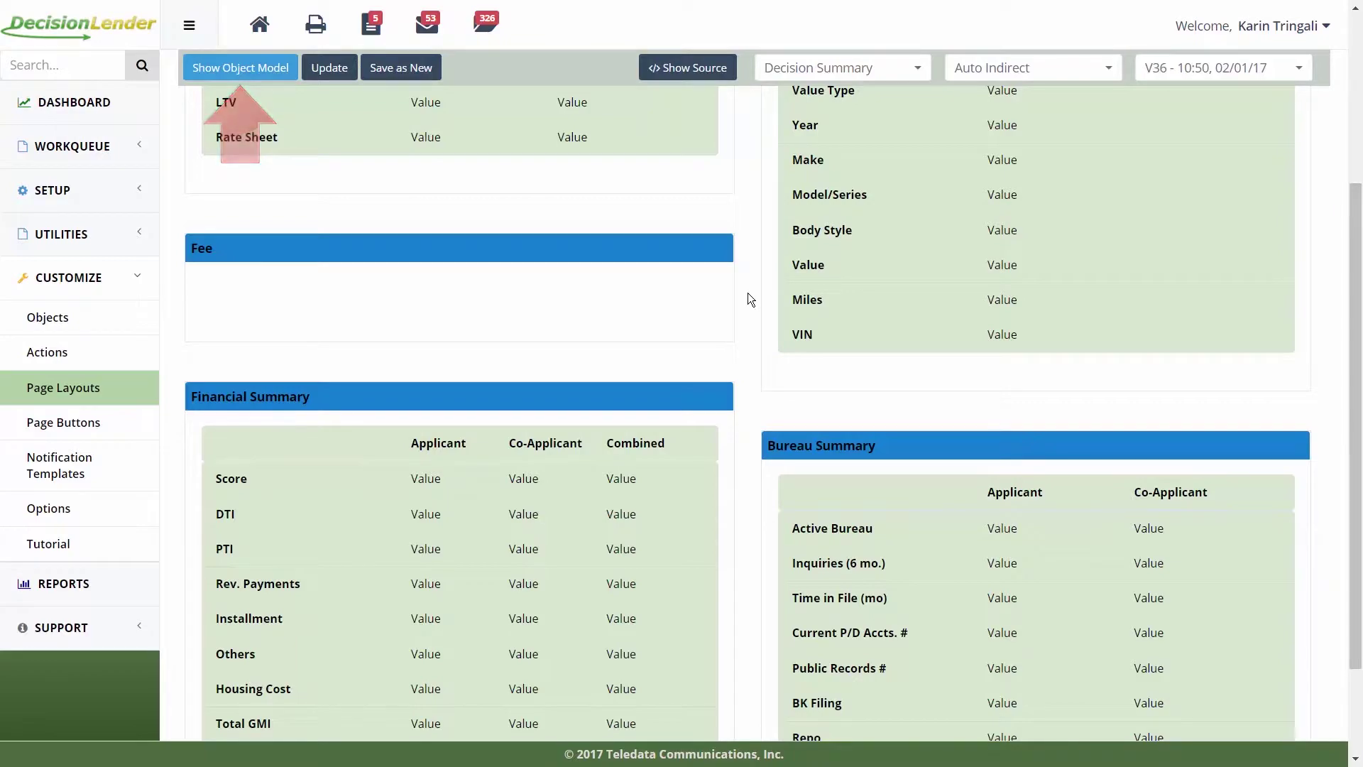
click(260, 71)
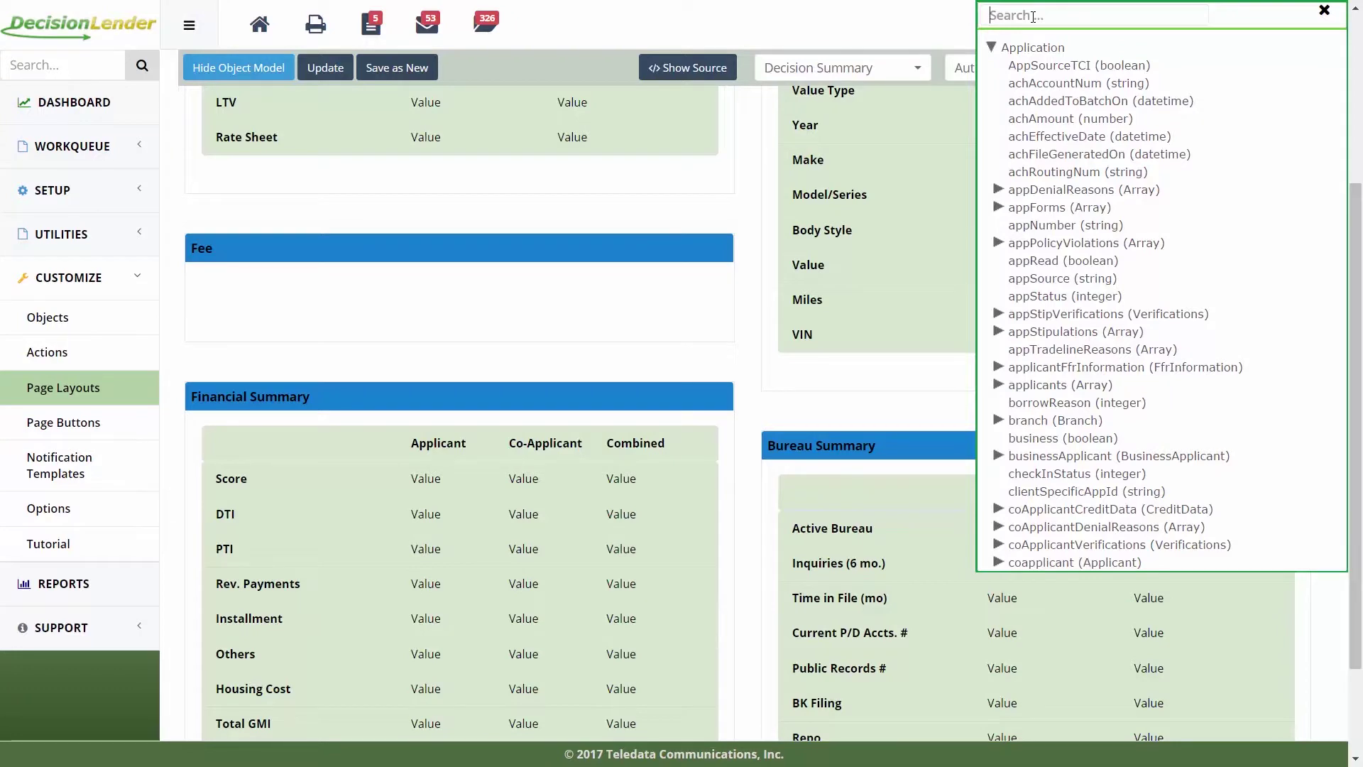
text(fee)
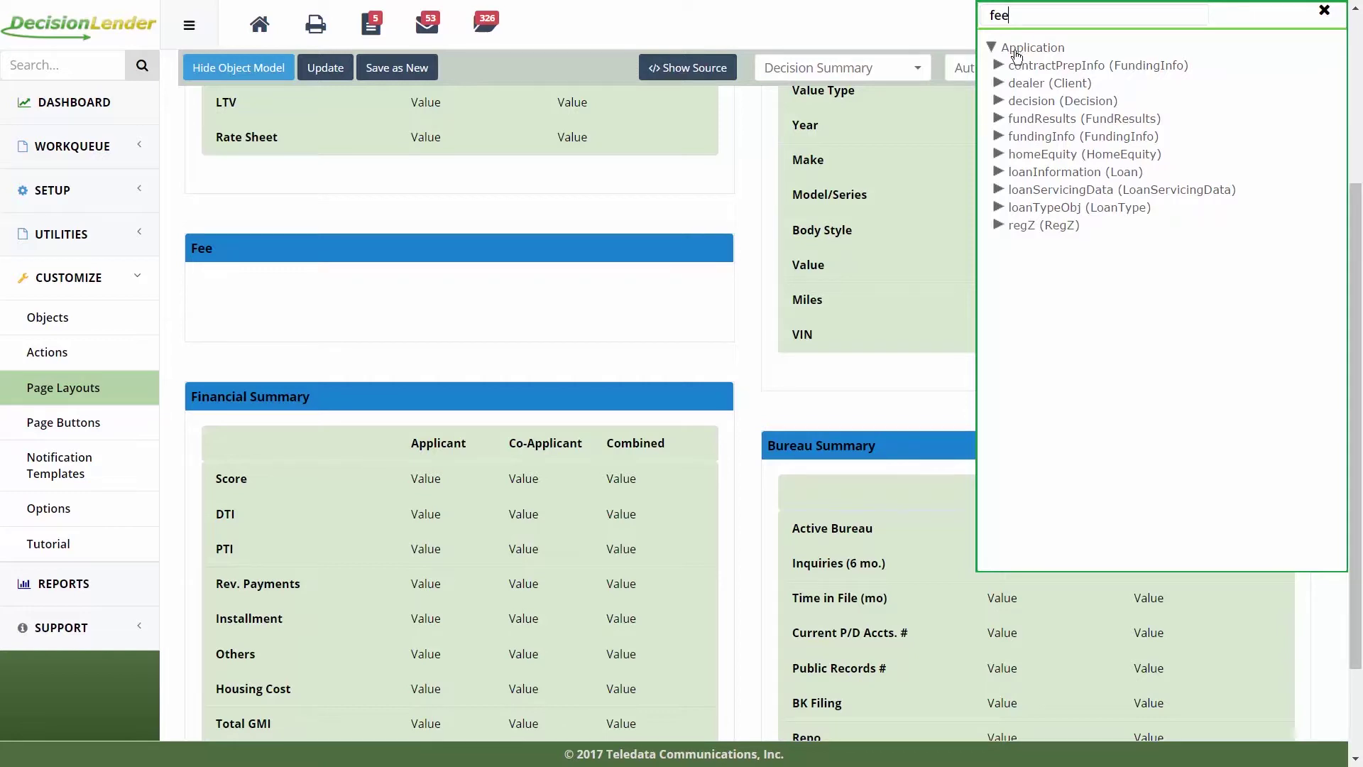
click(999, 66)
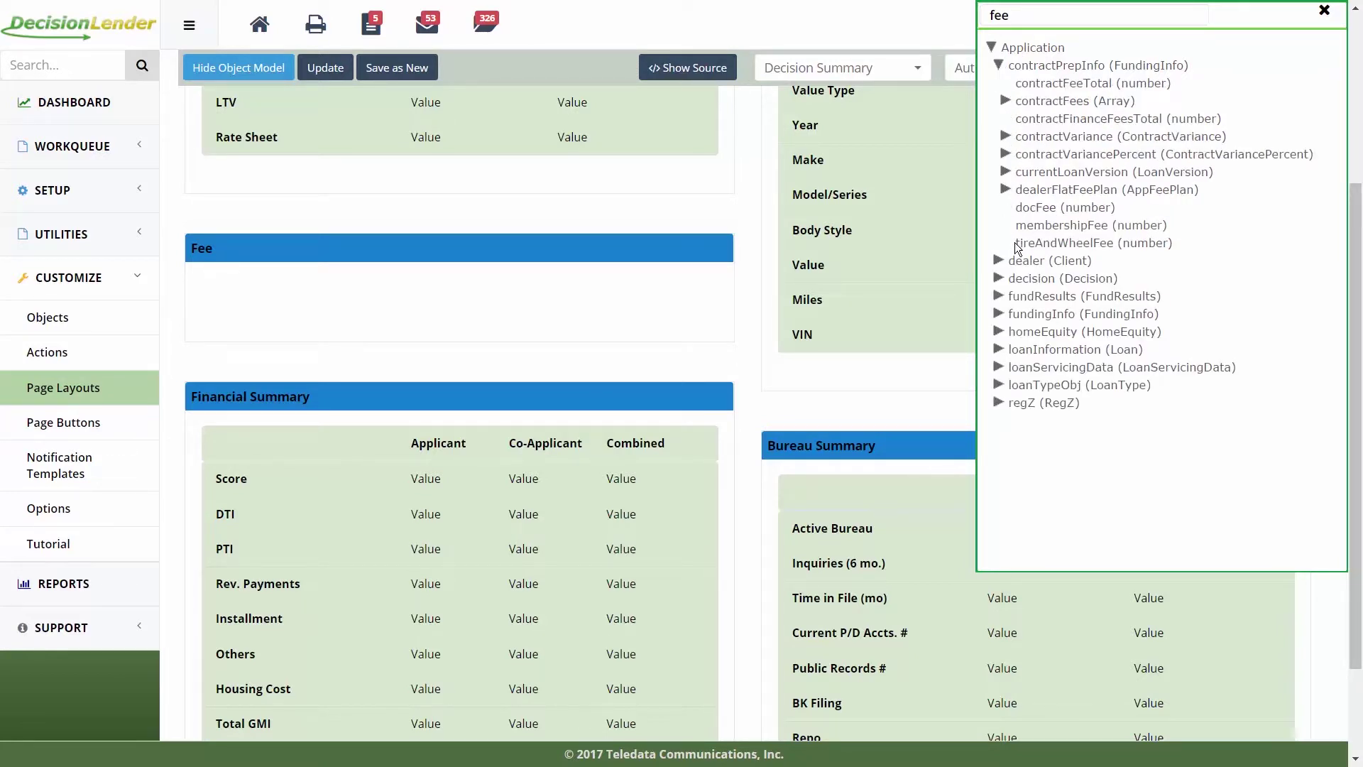
drag(1026, 248, 516, 303)
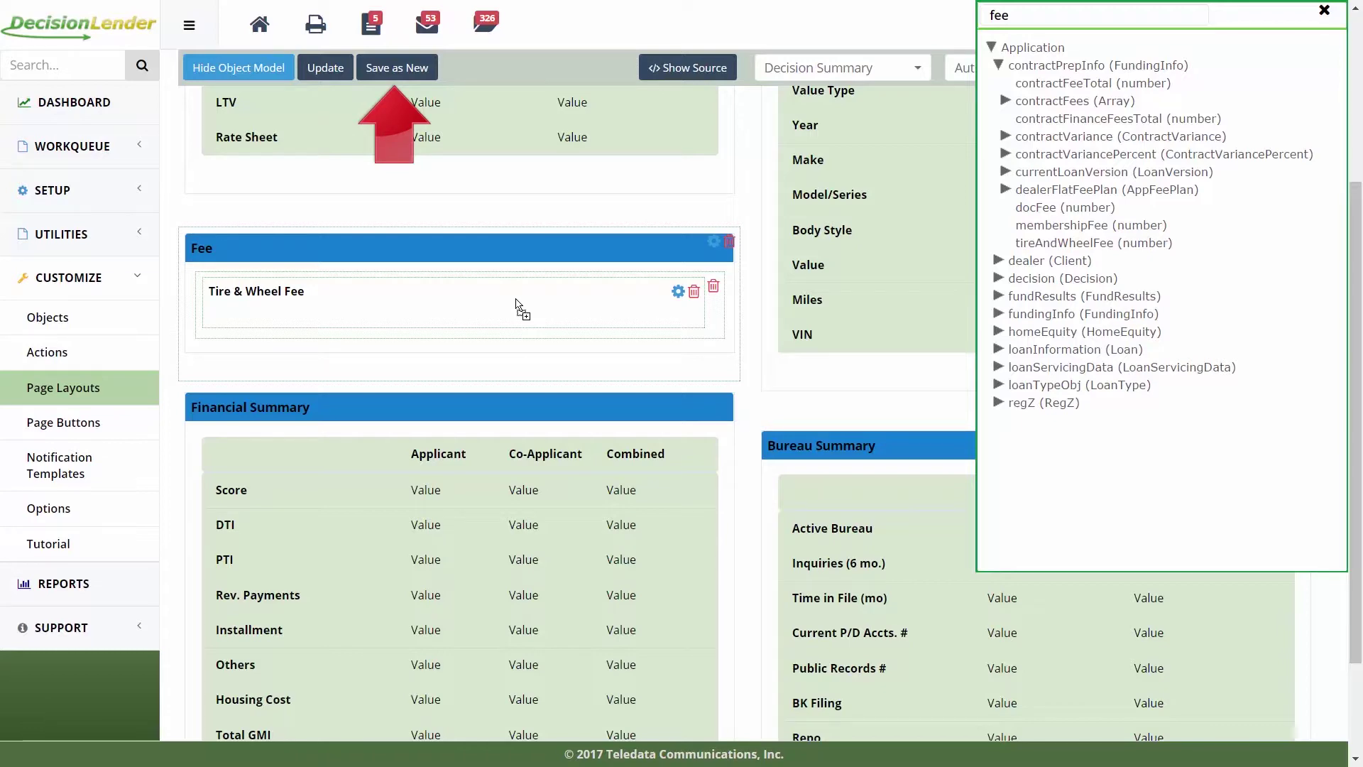
click(390, 70)
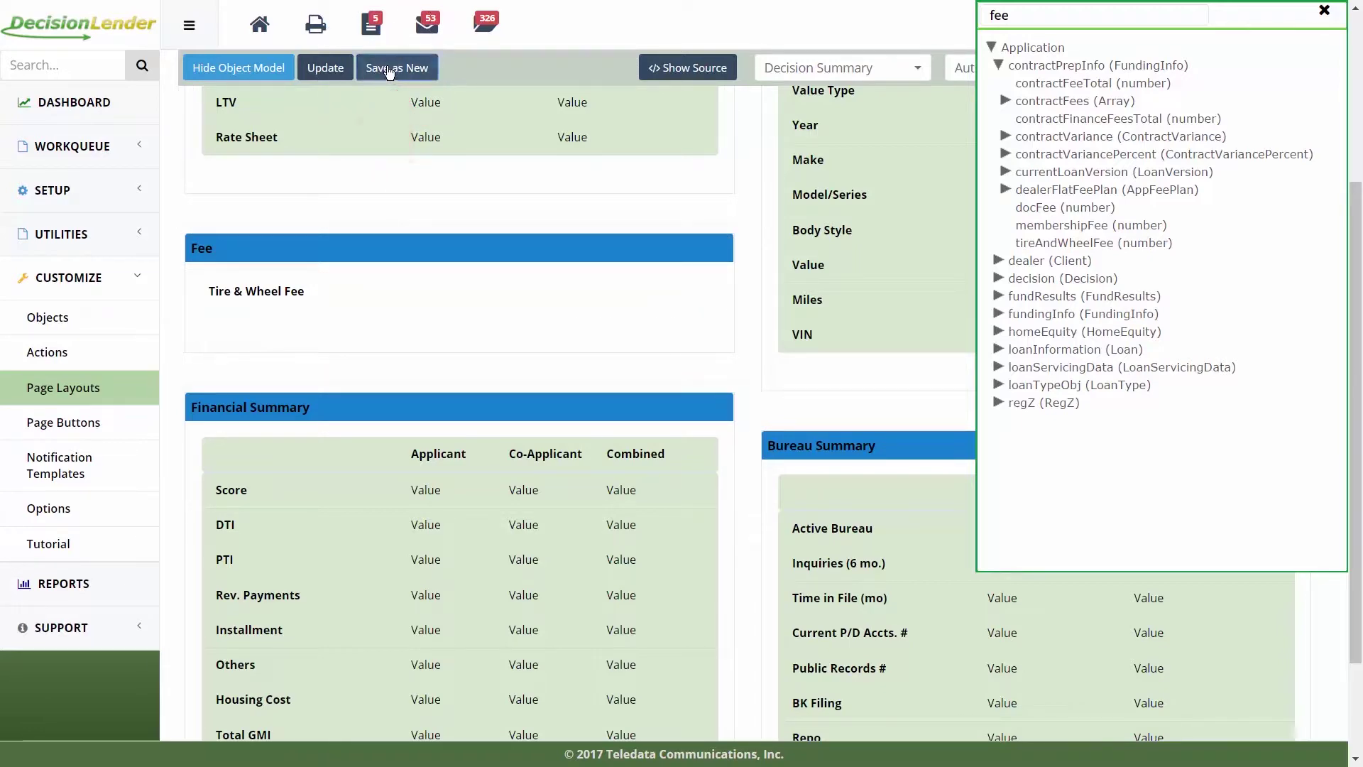
click(698, 473)
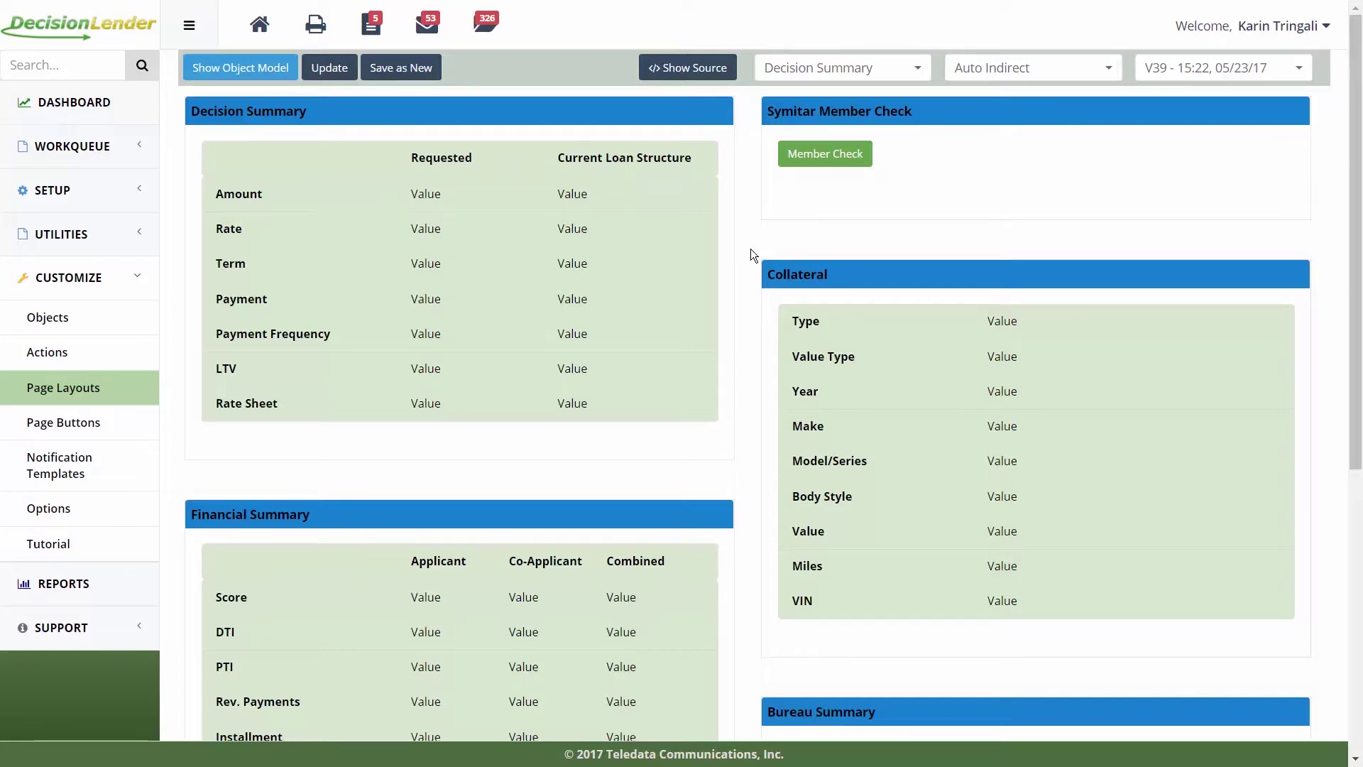
Review and confirm the Score field's settings in the Financial Summary panel, and update the current layout version
scroll(752, 254, down, 5)
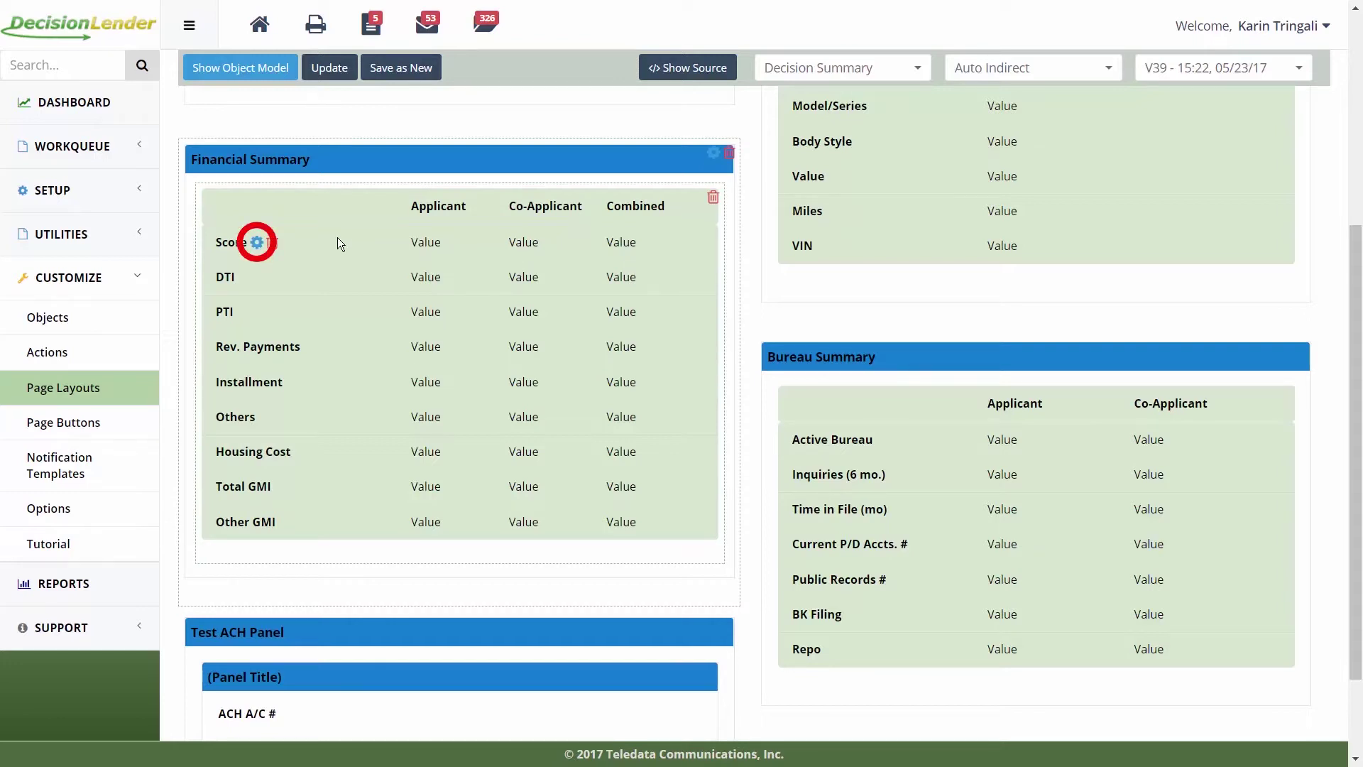
click(259, 244)
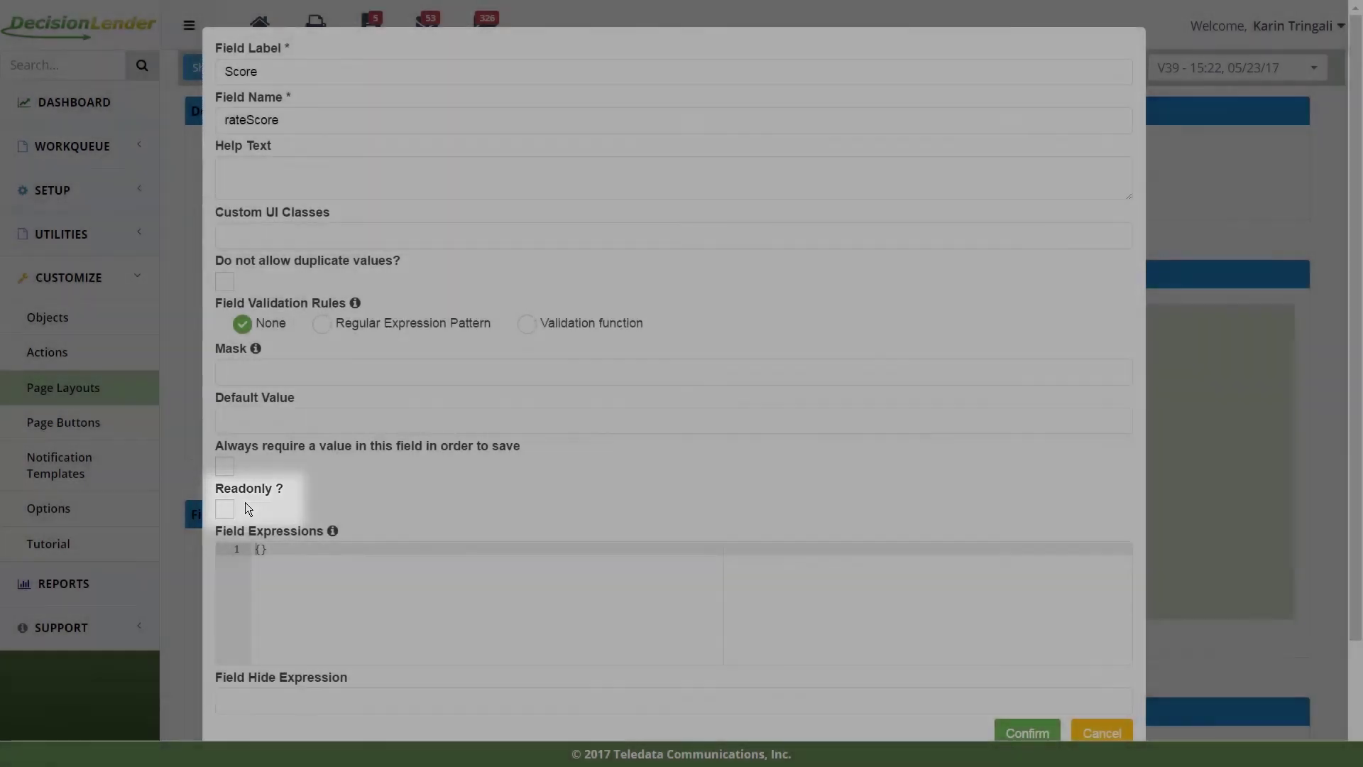
scroll(245, 501, down, 1)
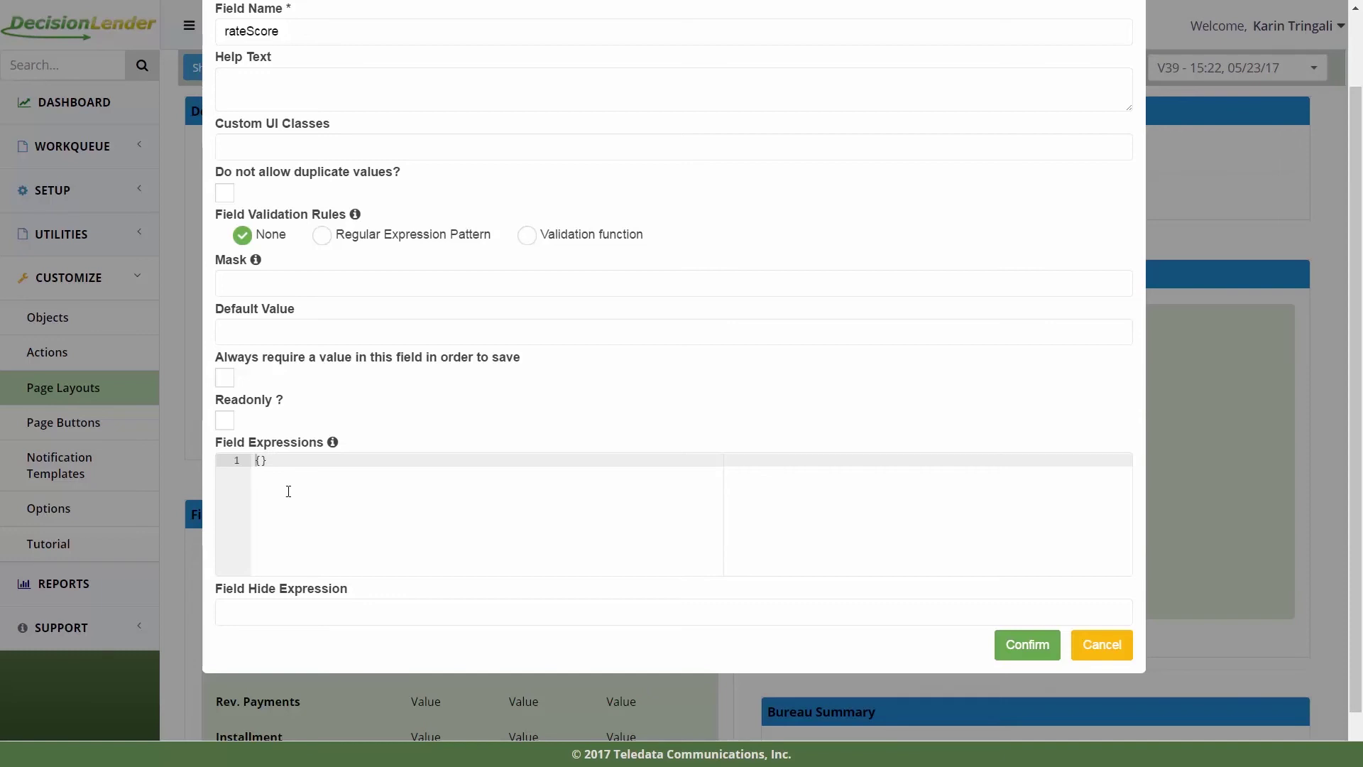
mouse_move(334, 446)
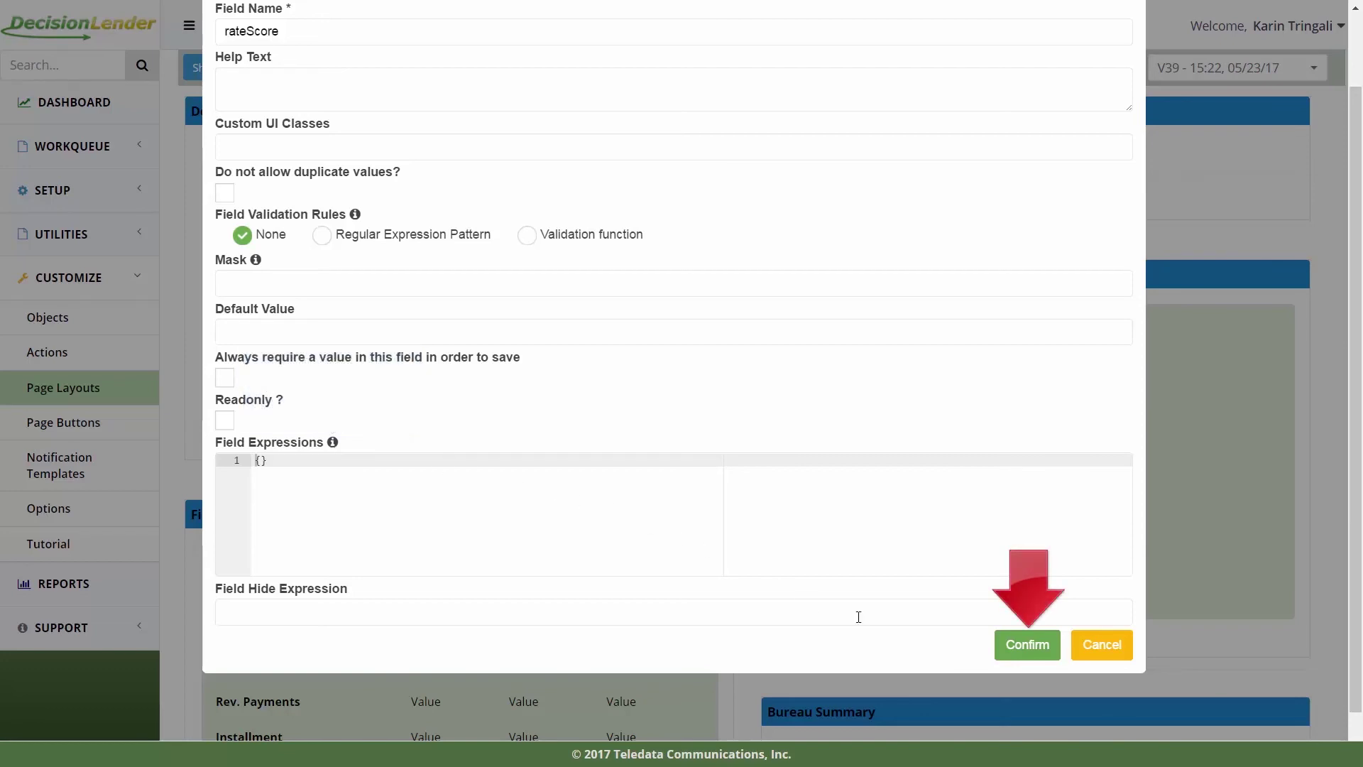
click(1029, 647)
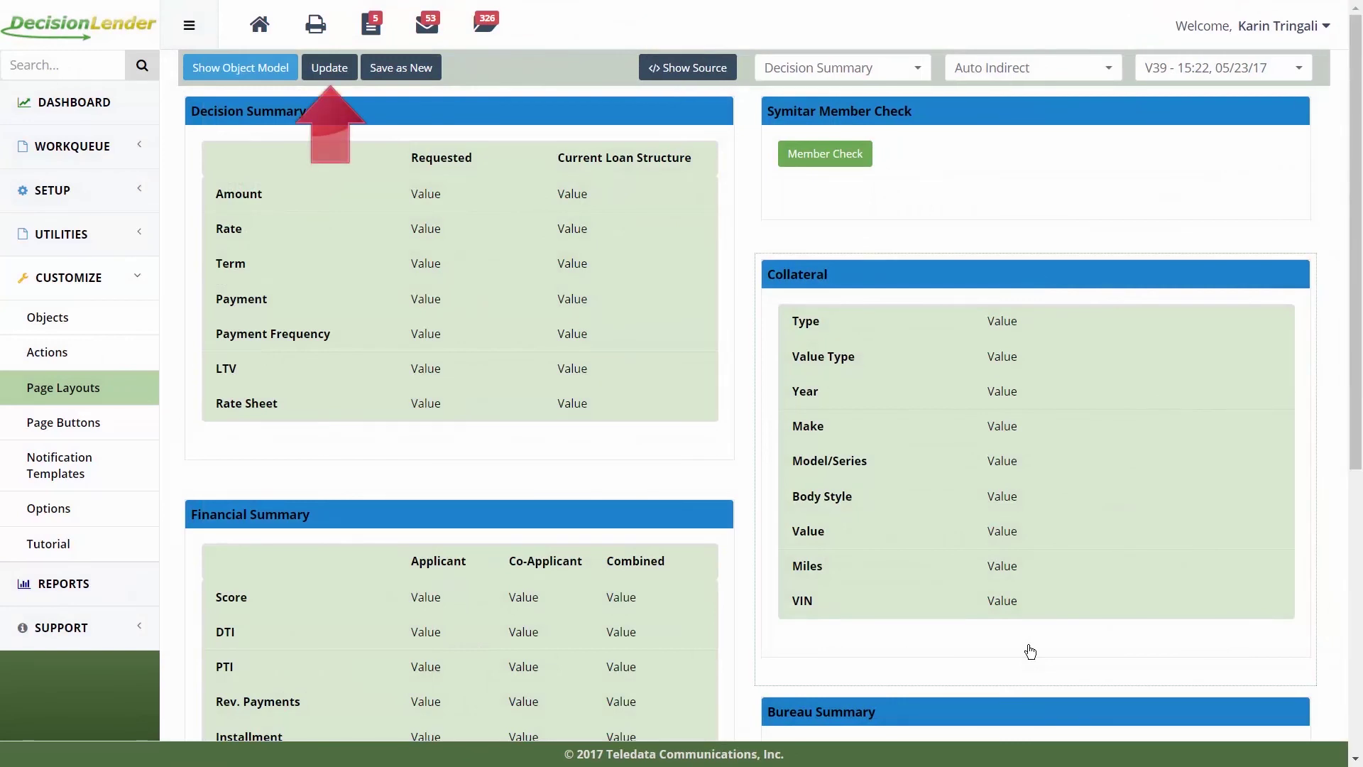
click(329, 69)
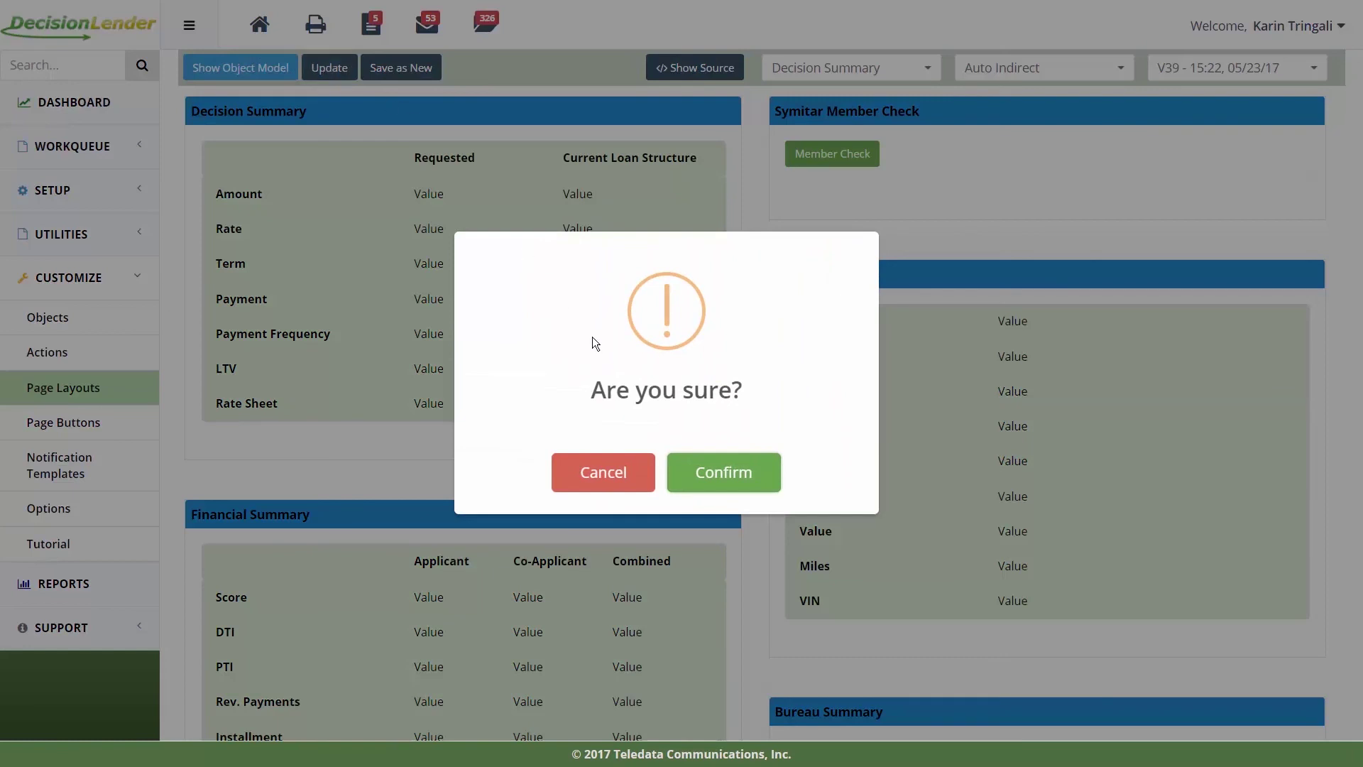
click(696, 476)
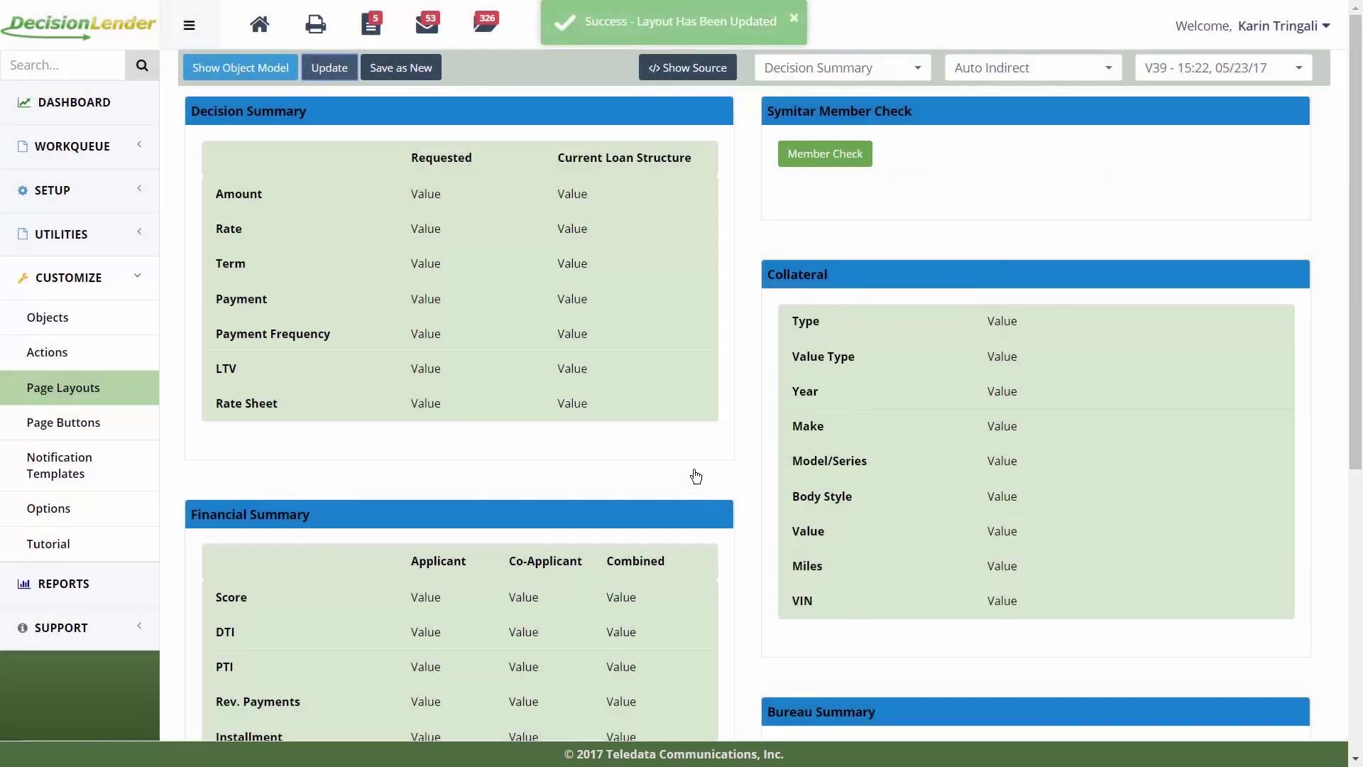